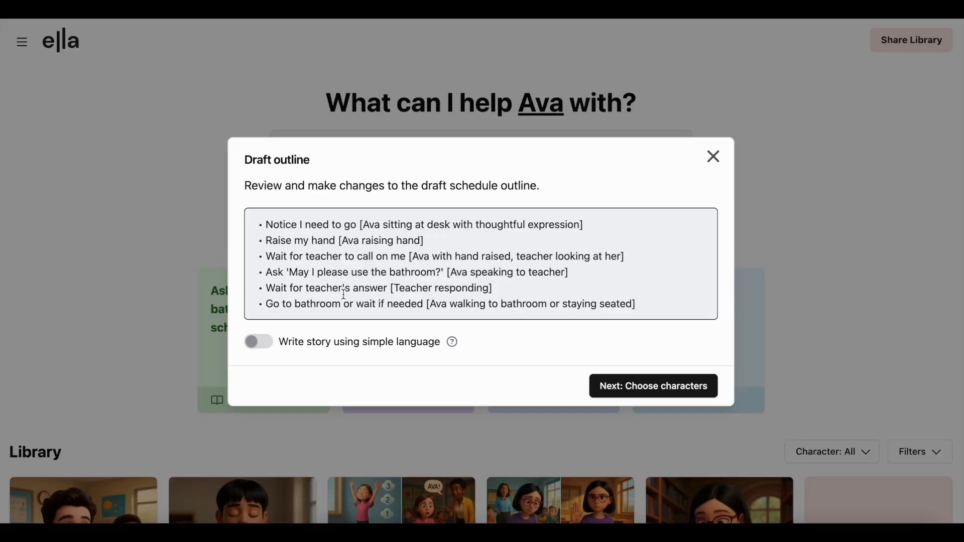
- Replace "teacher" in the outline's third line with the female teacher's title and first name, and accept the outline
double_click(329, 258)
type("Ms.J")
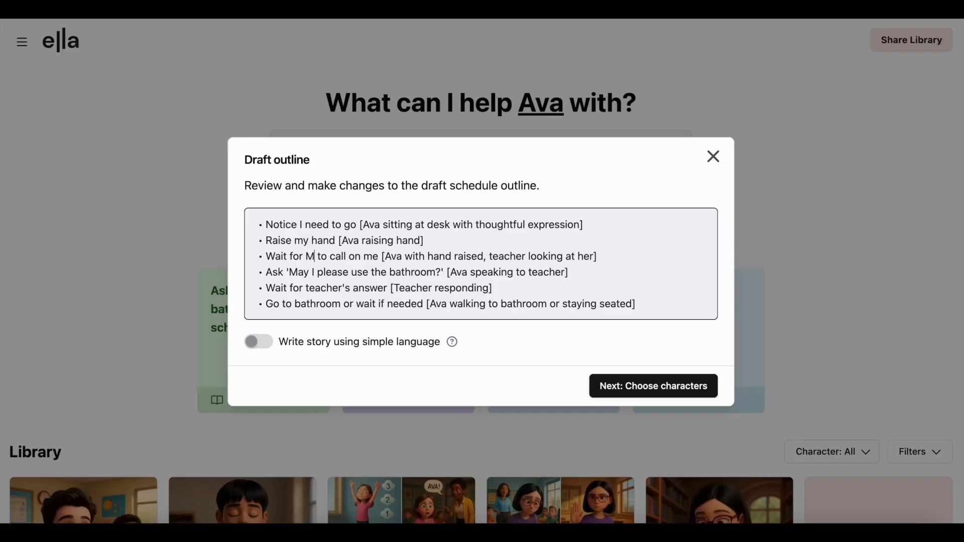
type("essica")
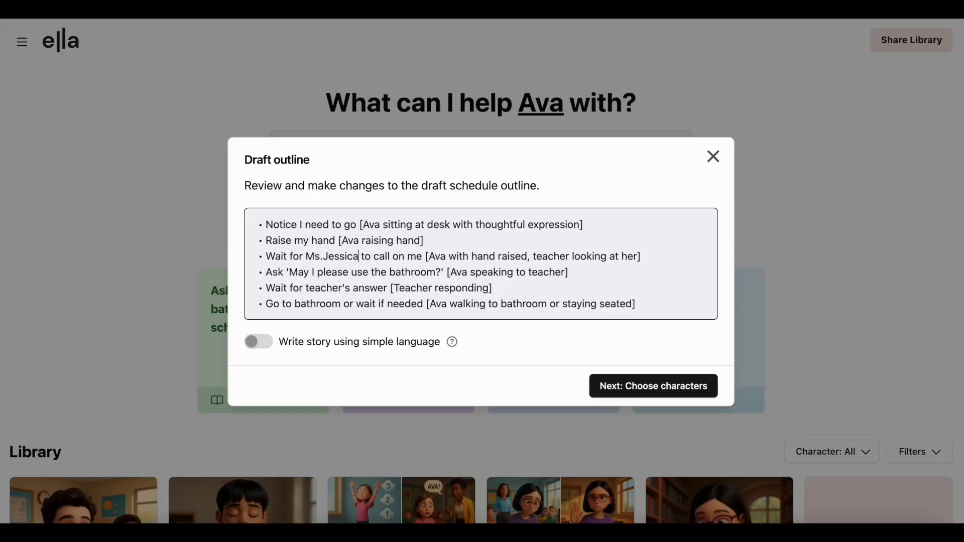
left_click(629, 393)
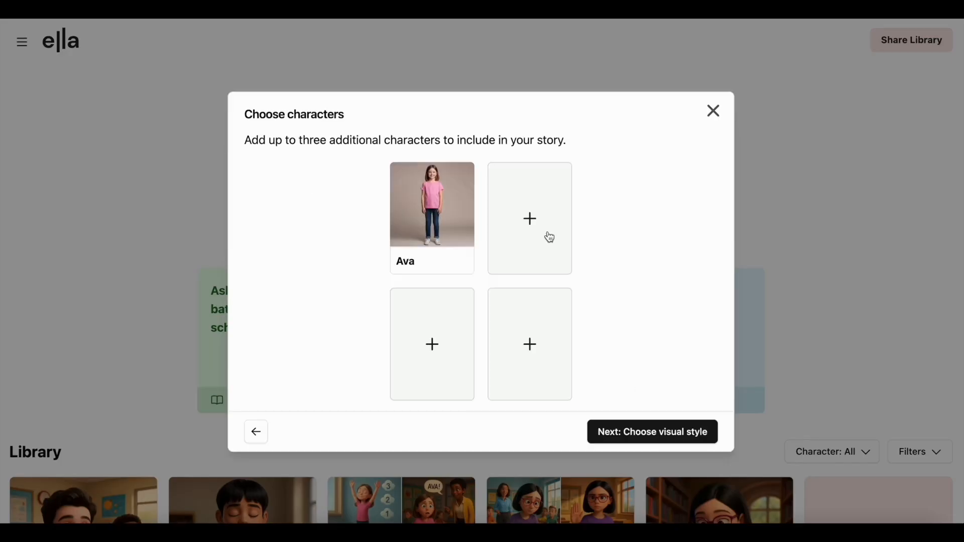
- Add the woman in the white blouse and cream cardigan as the second story character and confirm the character selection
left_click(541, 226)
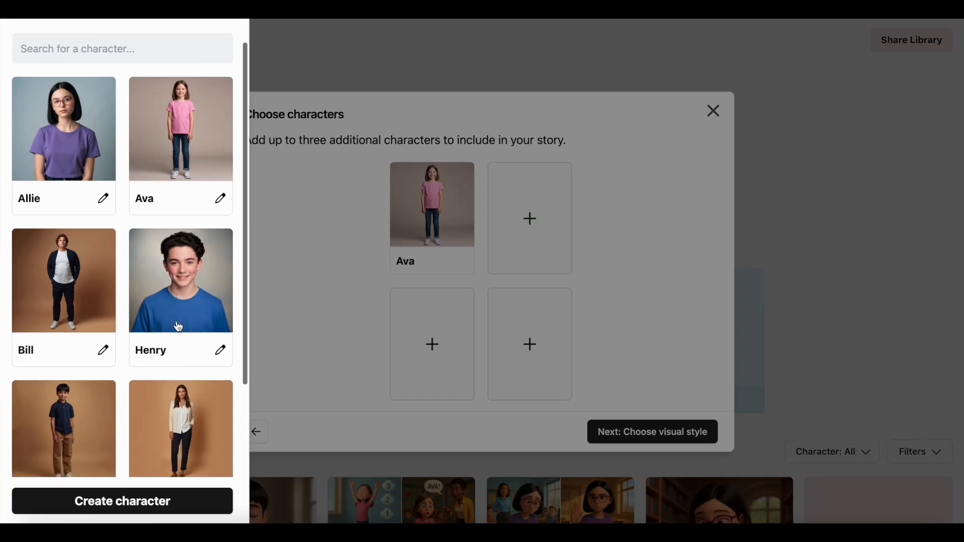
scroll(179, 327, "down", 2)
left_click(180, 370)
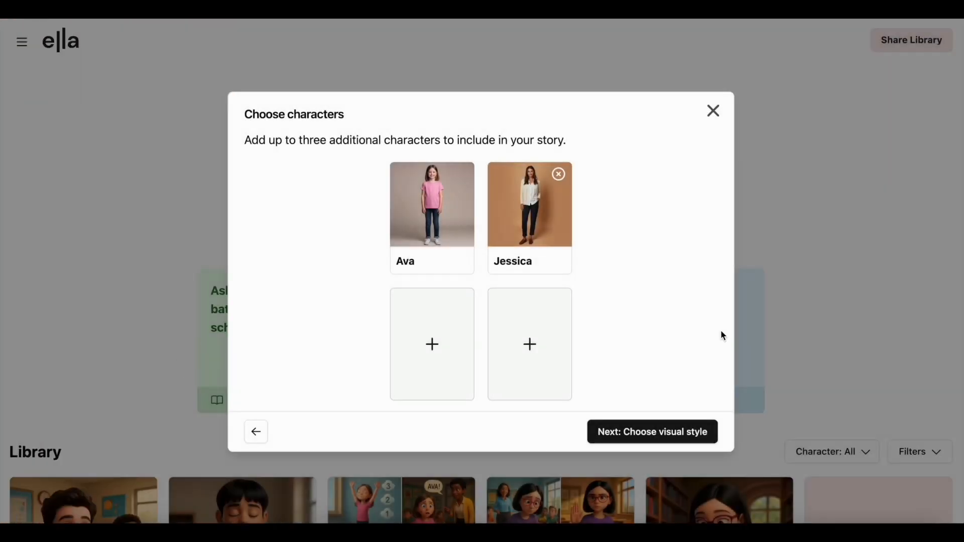
left_click(654, 435)
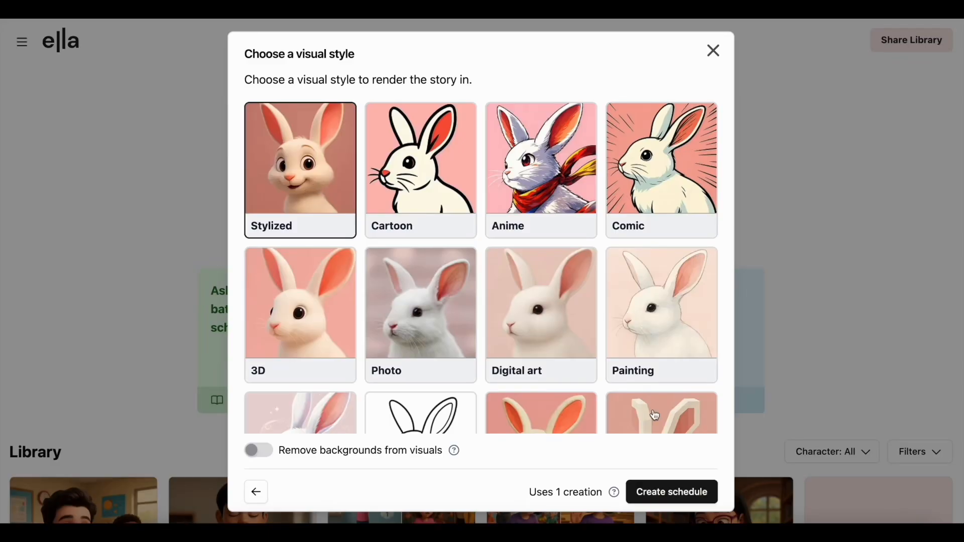
- Create the schedule in the Stylized visual style and open "Steps to ask for the bathroom" from the library
scroll(642, 427, "down", 2)
scroll(639, 415, "up", 2)
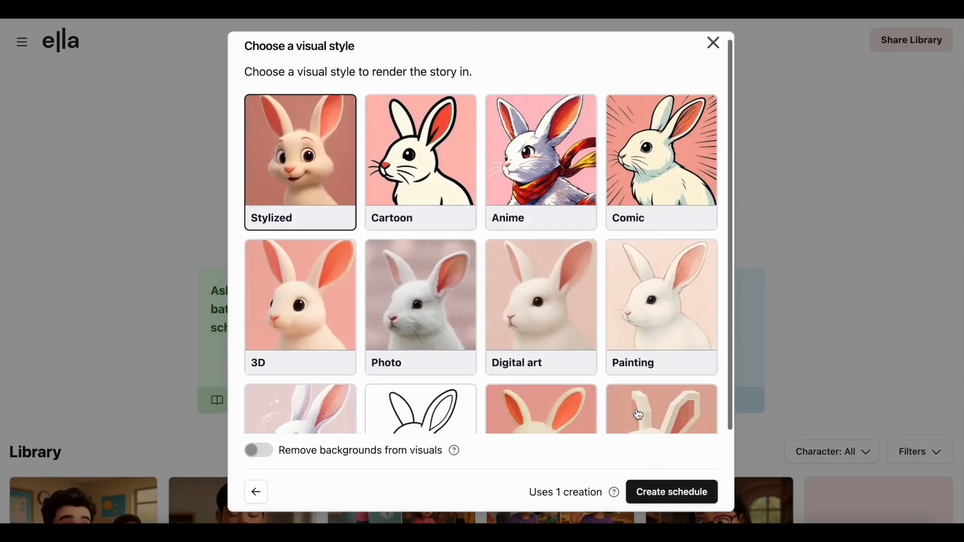
left_click(685, 494)
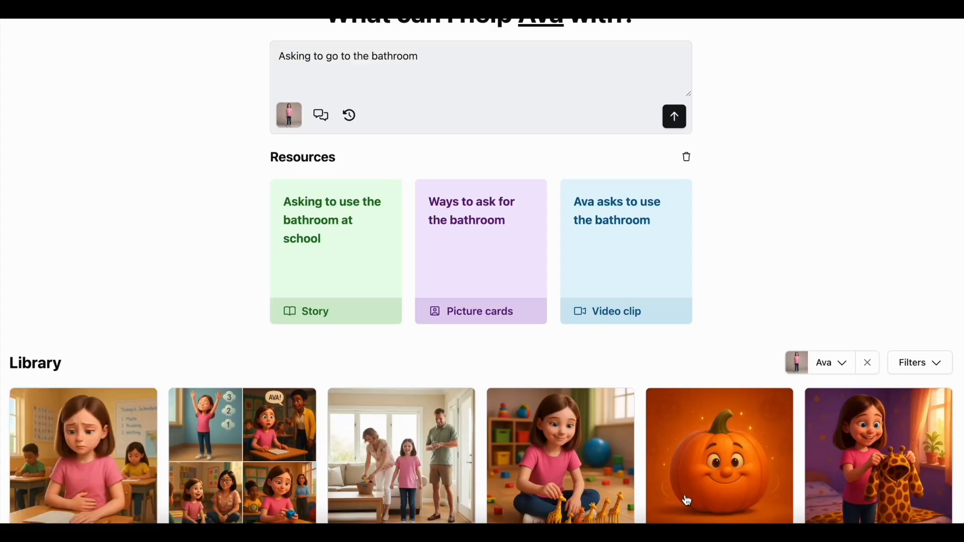
scroll(687, 501, "down", 3)
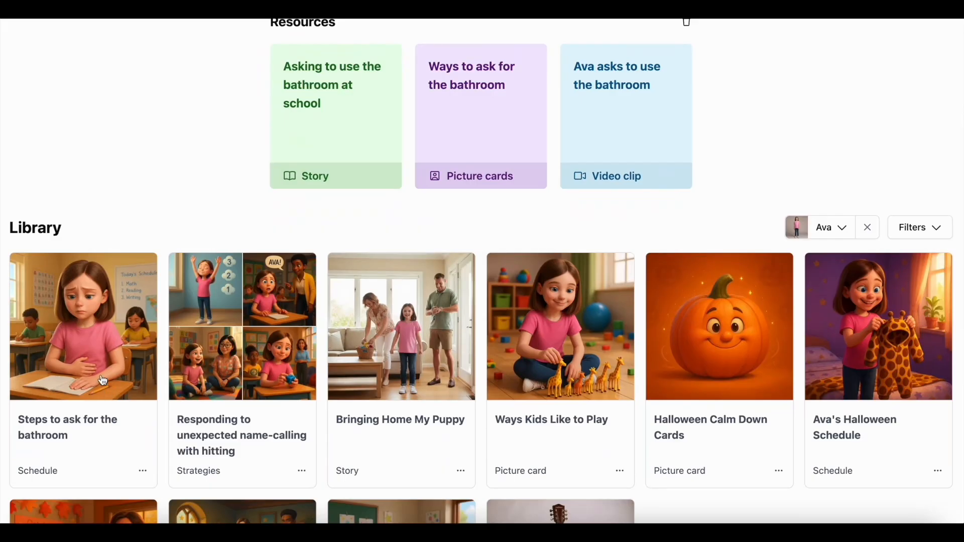
left_click(93, 360)
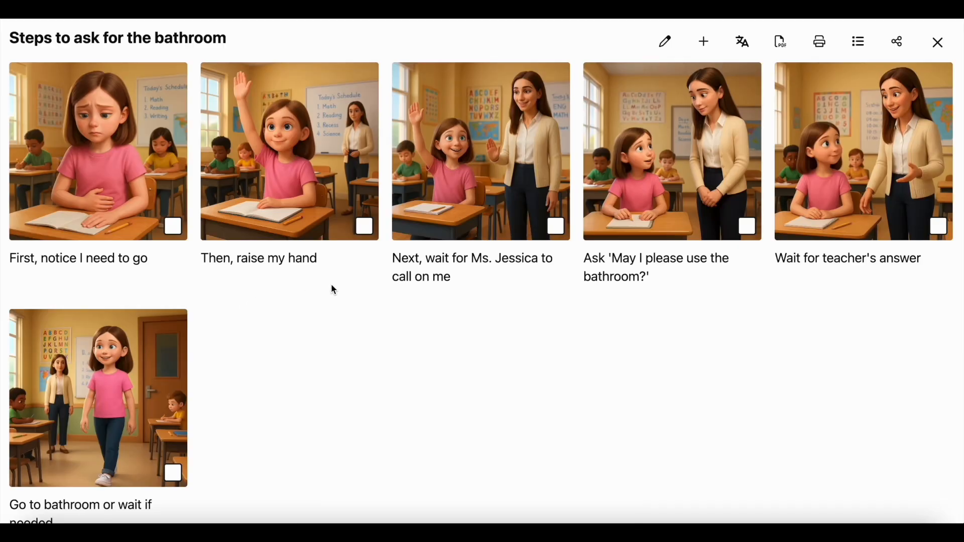
- Review the schedule in list layout and return it to the grid layout
left_click(861, 43)
scroll(801, 250, "down", 15)
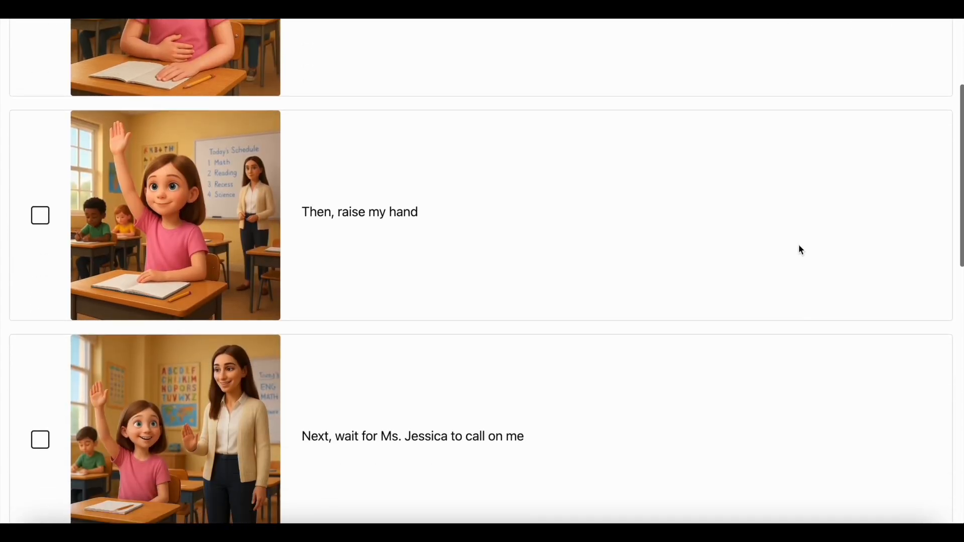
scroll(798, 244, "up", 20)
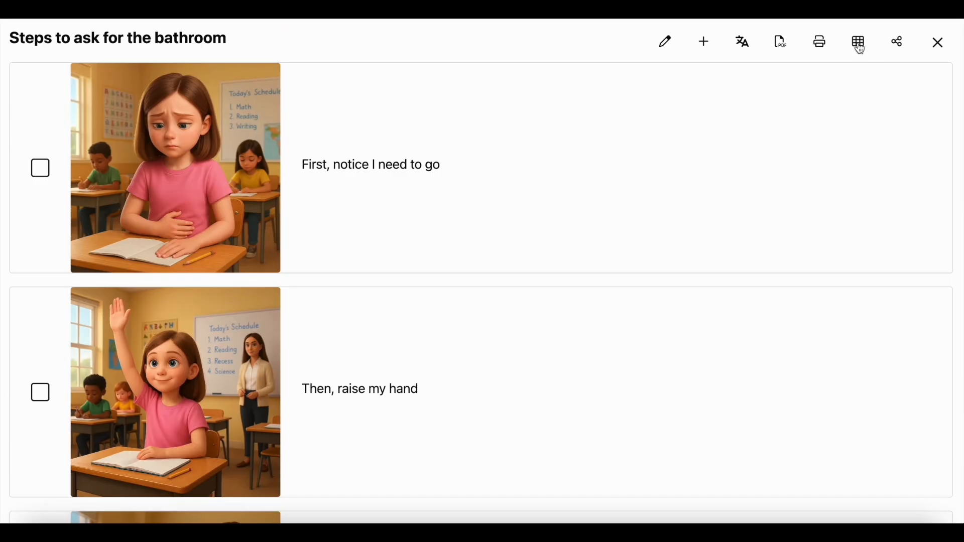
left_click(859, 44)
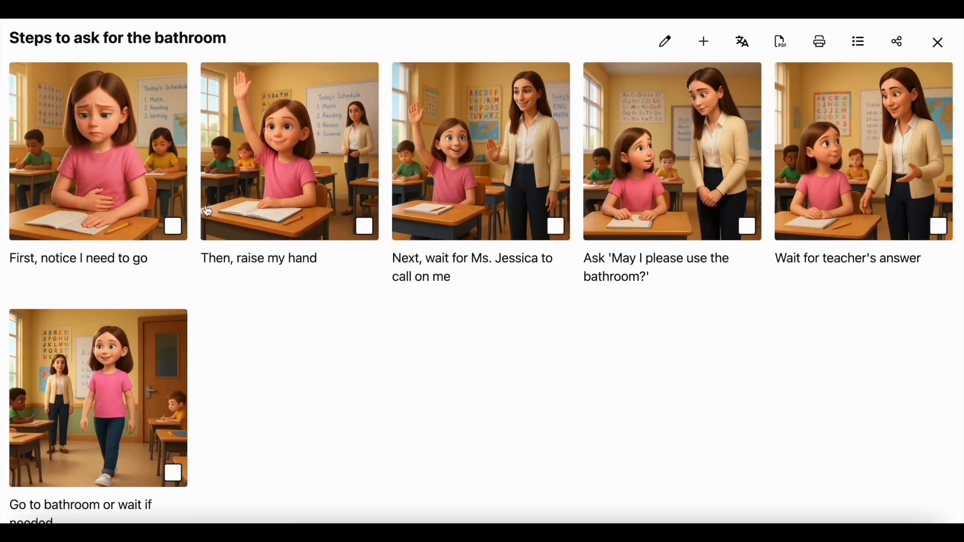
- Mark the first three schedule steps as completed and clear those marks again
left_click(176, 230)
left_click(365, 227)
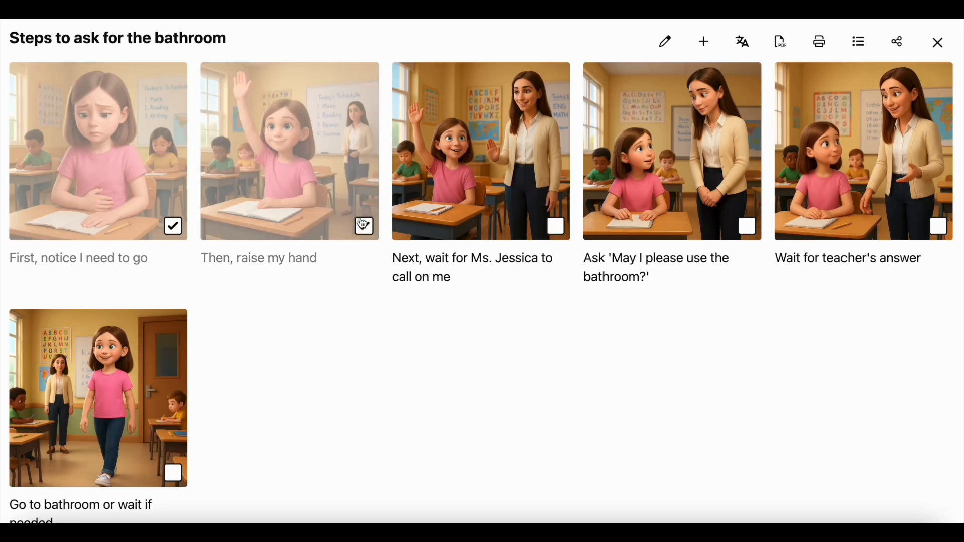
left_click(560, 229)
left_click(559, 229)
left_click(365, 228)
left_click(175, 229)
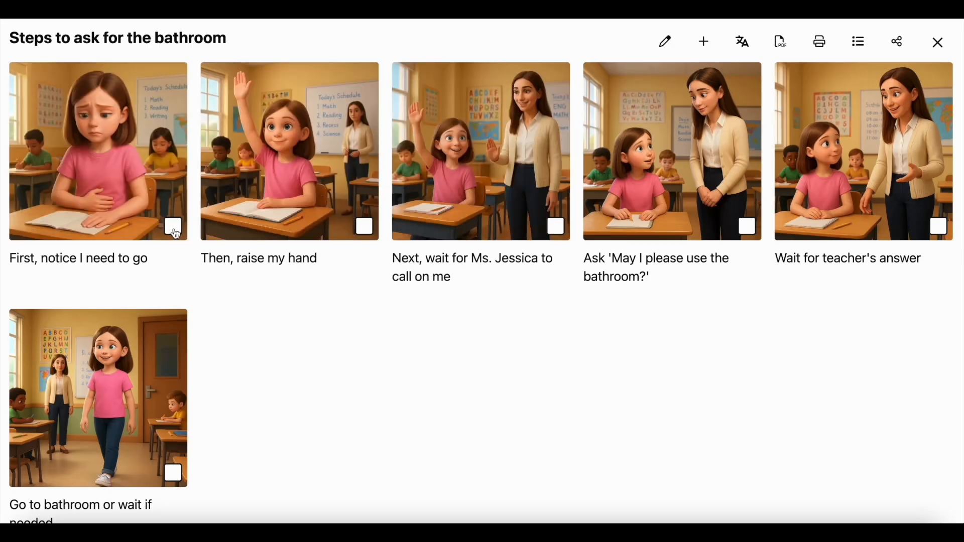
- Add a new topic "Sit back down at my desk" to the schedule
left_click(705, 42)
left_click(472, 249)
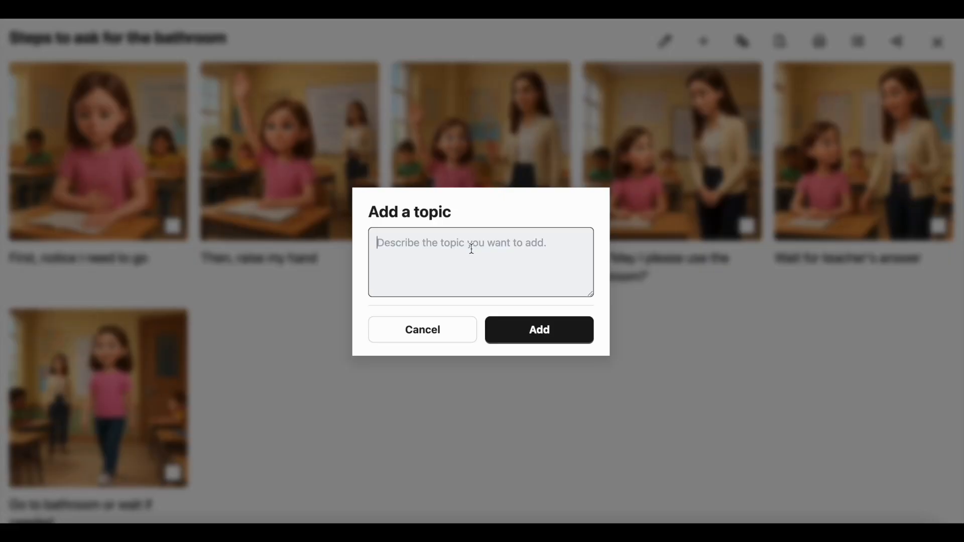
type("Sit back down")
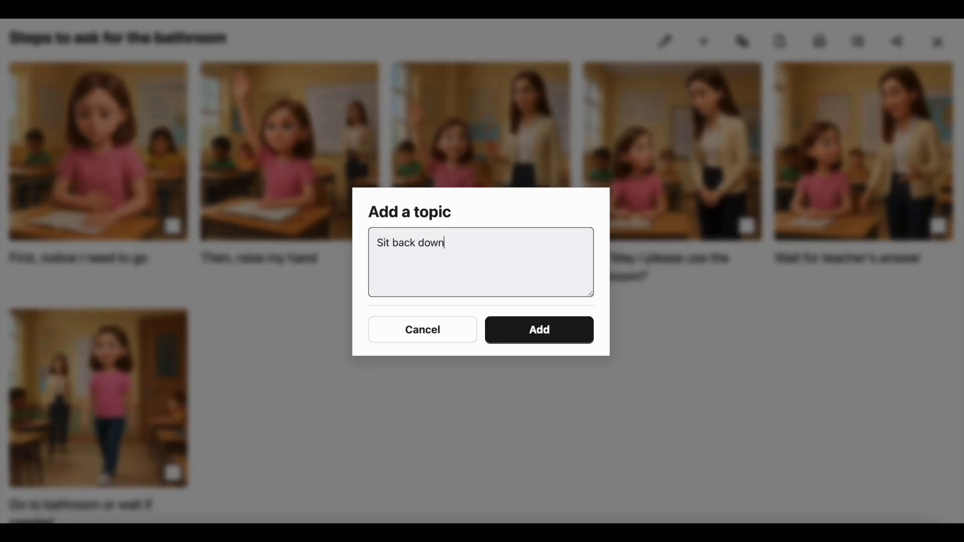
type(" at my desk")
left_click(541, 329)
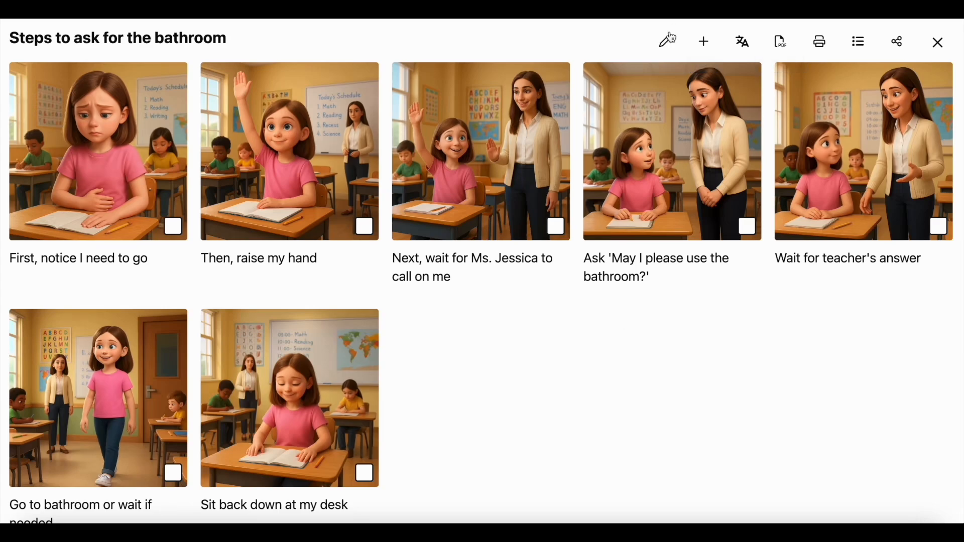
- Edit the schedule's third image, swapping the female teacher for the man in the navy cardigan and applying the swap to 6 images
left_click(666, 44)
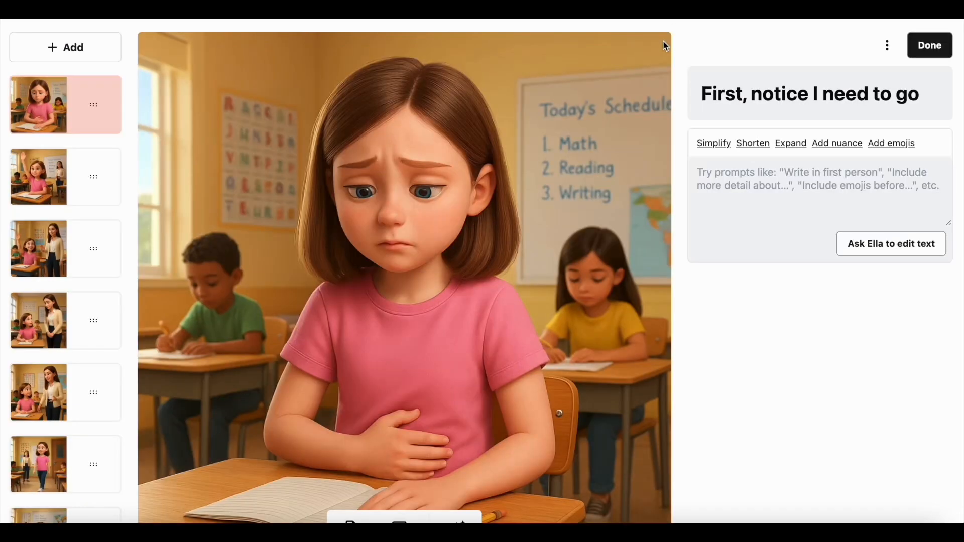
left_click(52, 177)
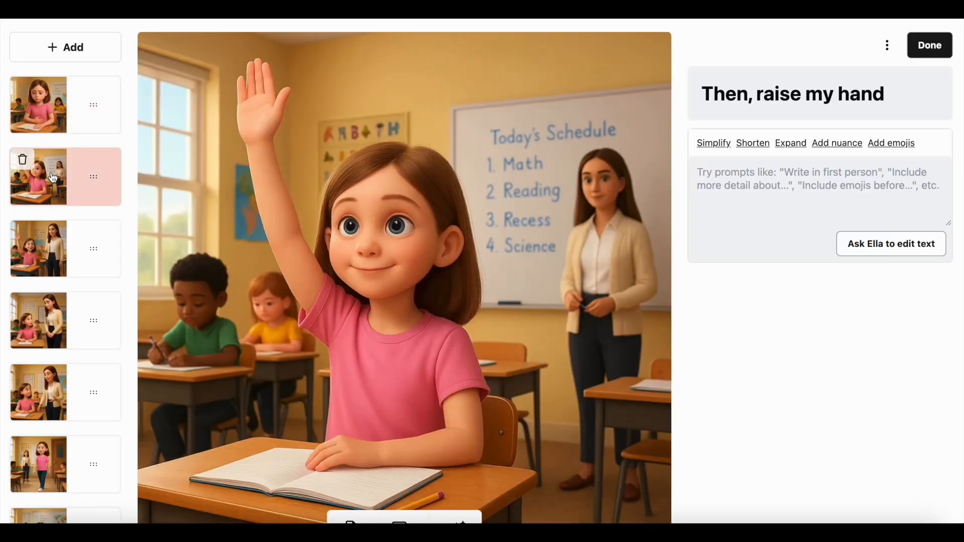
left_click(58, 261)
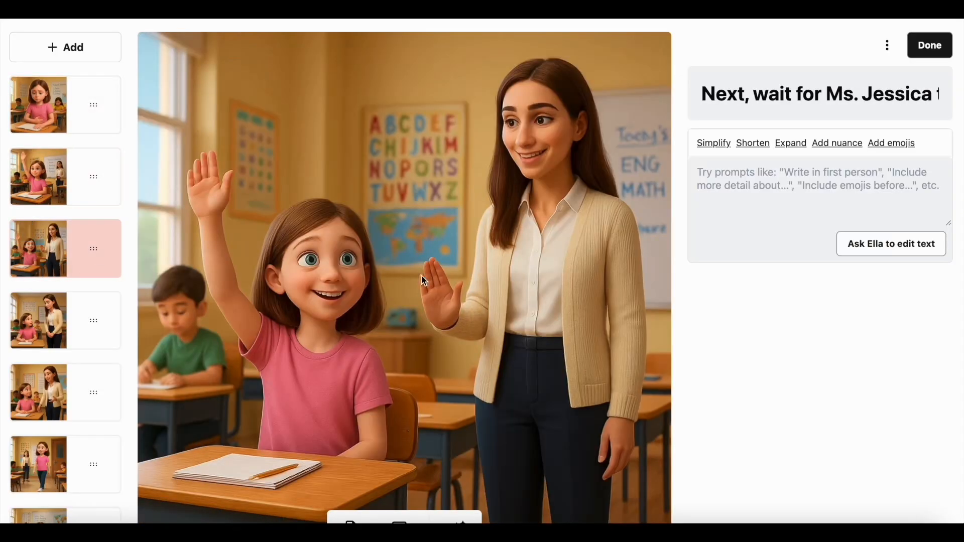
scroll(472, 328, "down", 1)
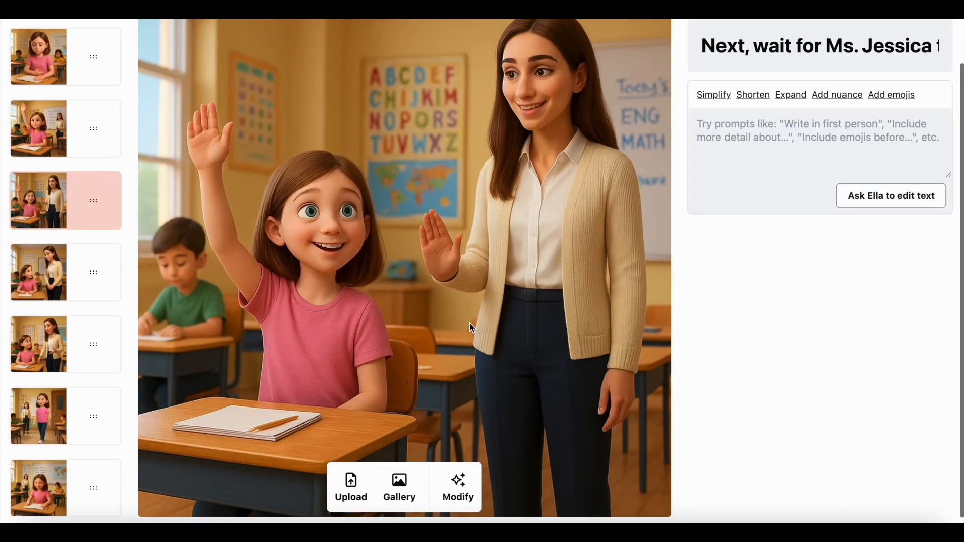
left_click(457, 502)
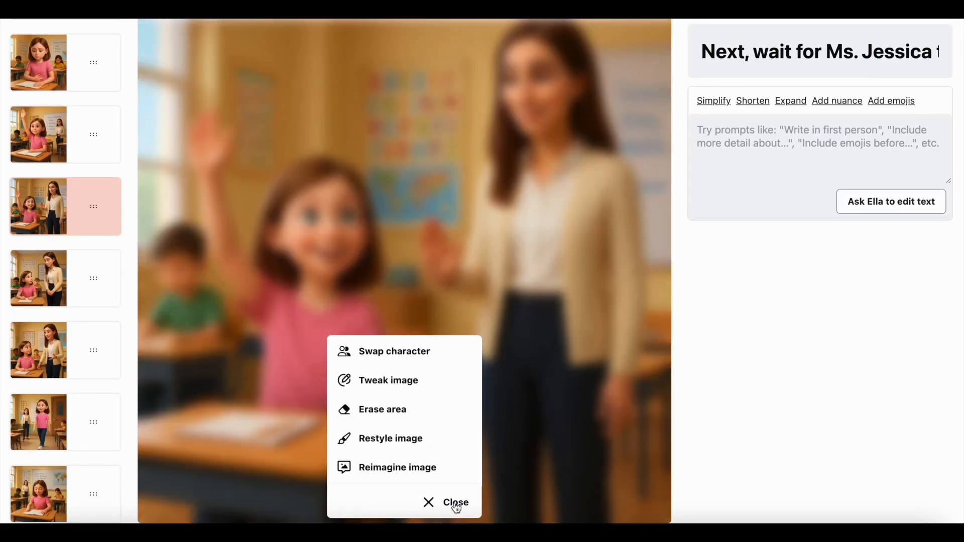
left_click(407, 357)
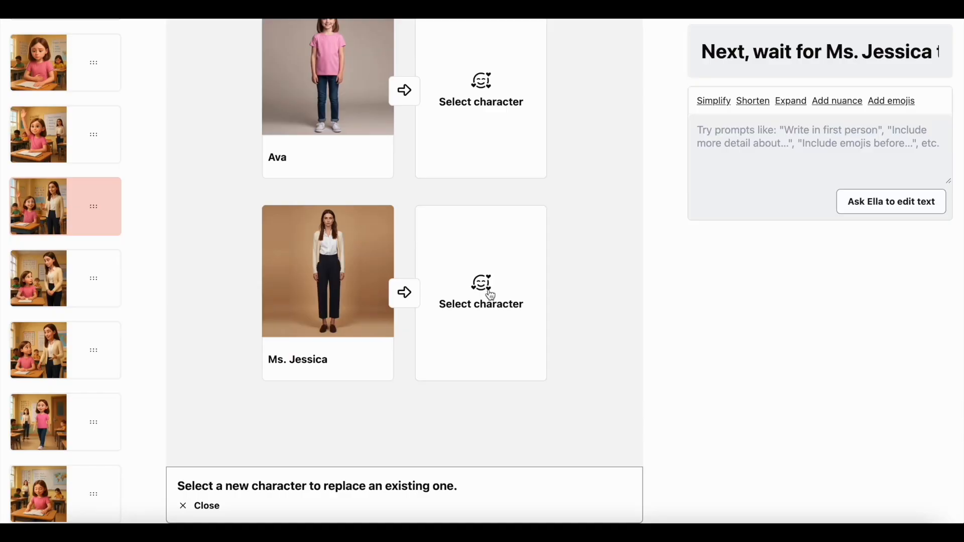
left_click(467, 292)
left_click(101, 331)
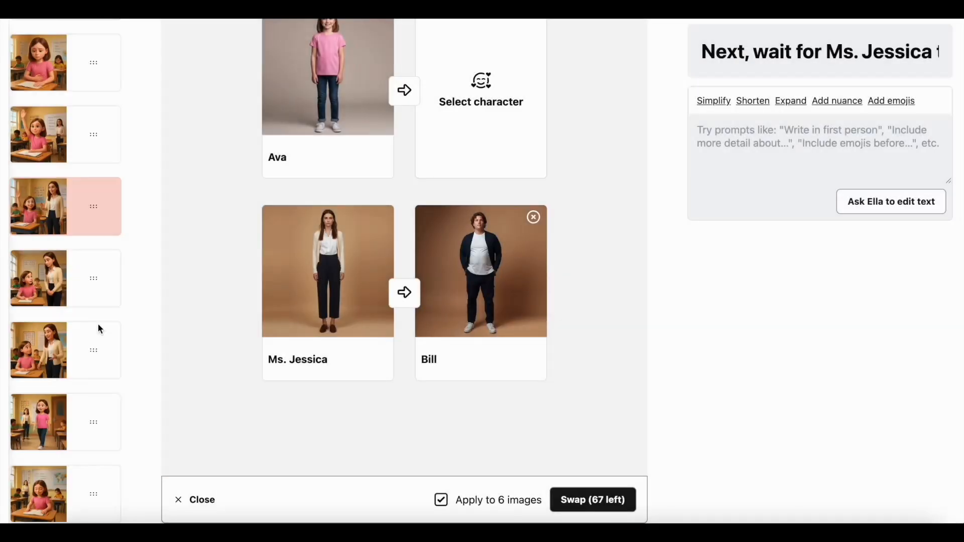
left_click(607, 502)
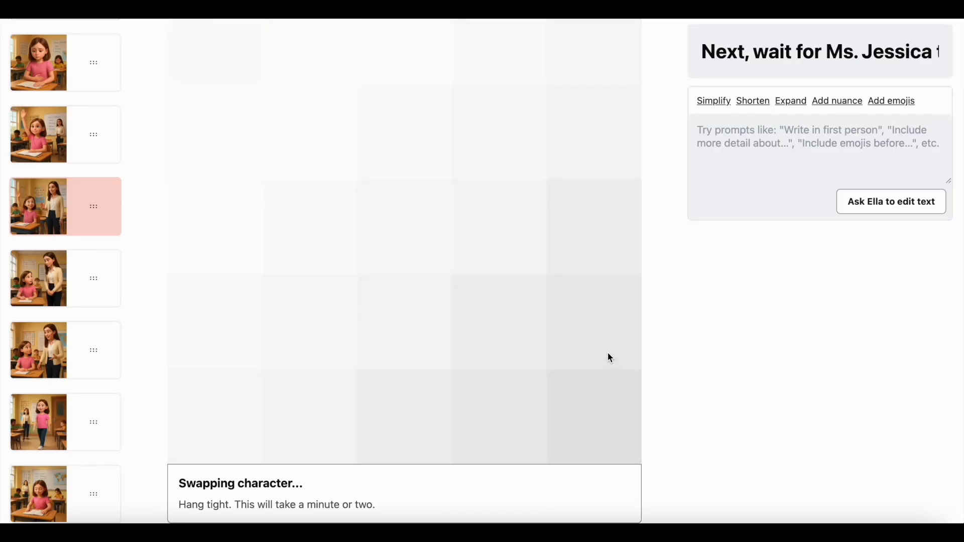
- Replace the female teacher's title and name in the third step's caption with the male teacher's title and name
left_click(853, 52)
key("BackSpace")
type("r")
double_click(888, 53)
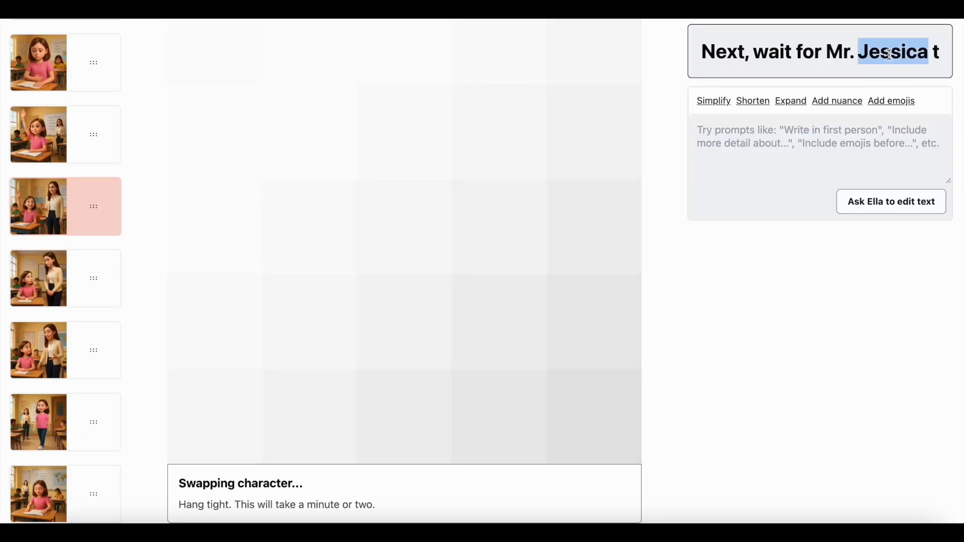
type("Bill to cal")
- Keep the generated images with the swapped teacher character
left_click(556, 489)
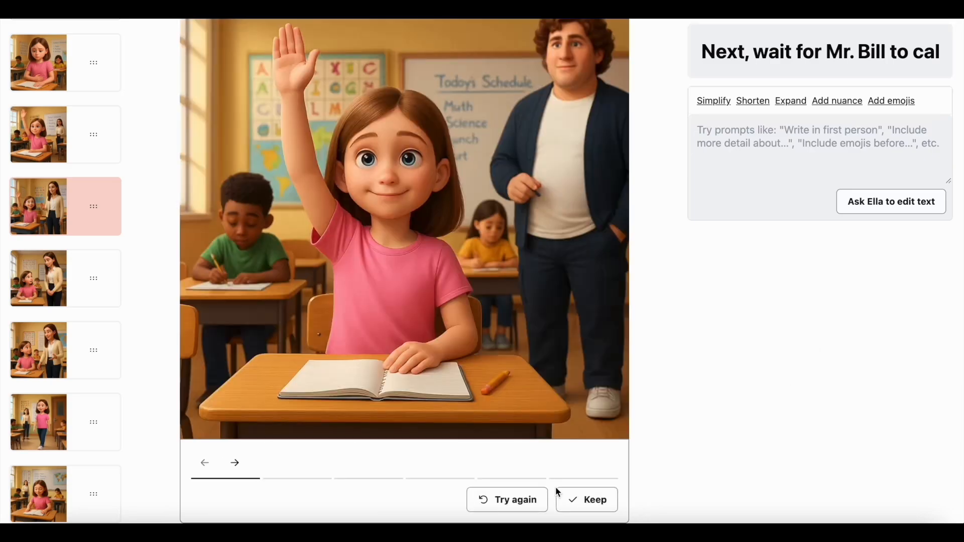
scroll(557, 478, "up", 2)
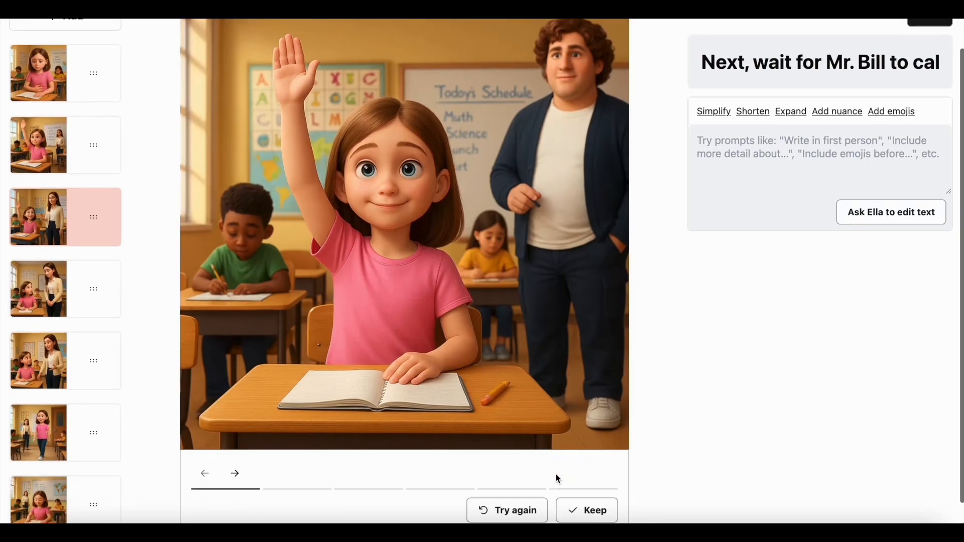
left_click(576, 509)
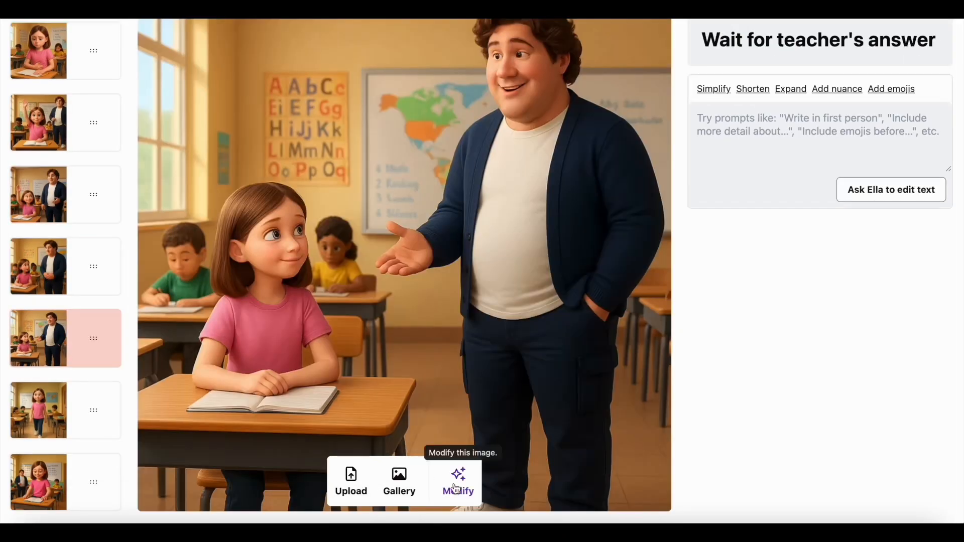
- Restyle all 7 schedule images in the Comic visual style, starting from the "Wait for teacher's answer" image
left_click(458, 493)
left_click(428, 437)
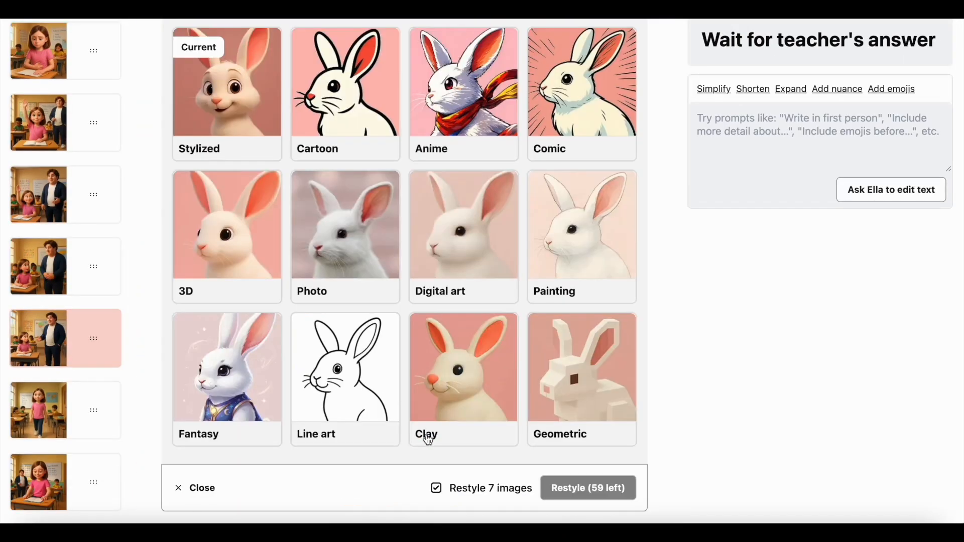
scroll(410, 166, "down", 1)
left_click(575, 139)
left_click(595, 488)
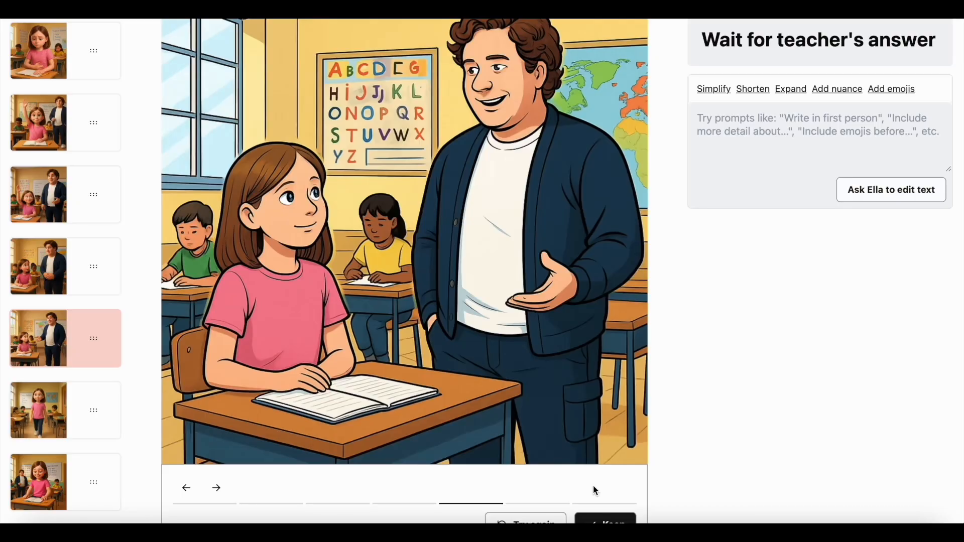
- Look over the restyled image preview and keep the restyled versions
scroll(595, 490, "down", 1)
scroll(595, 490, "up", 2)
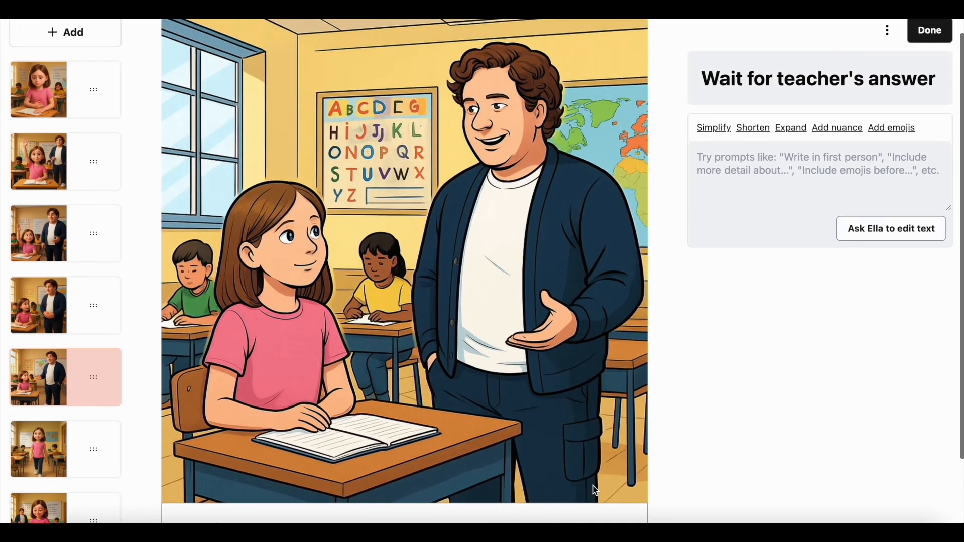
scroll(593, 486, "down", 2)
left_click(611, 488)
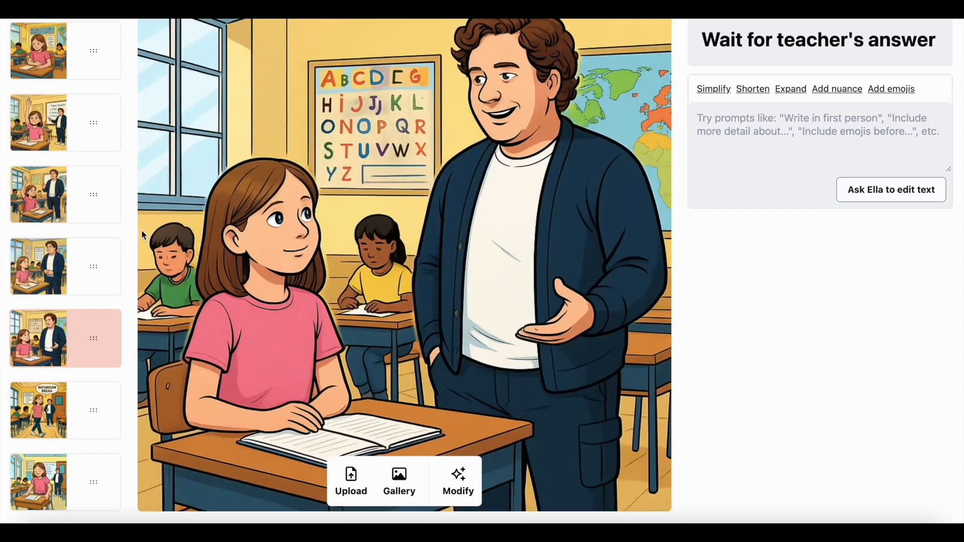
- View the restyled images of the first and second schedule steps
scroll(95, 221, "up", 1)
left_click(55, 108)
left_click(66, 188)
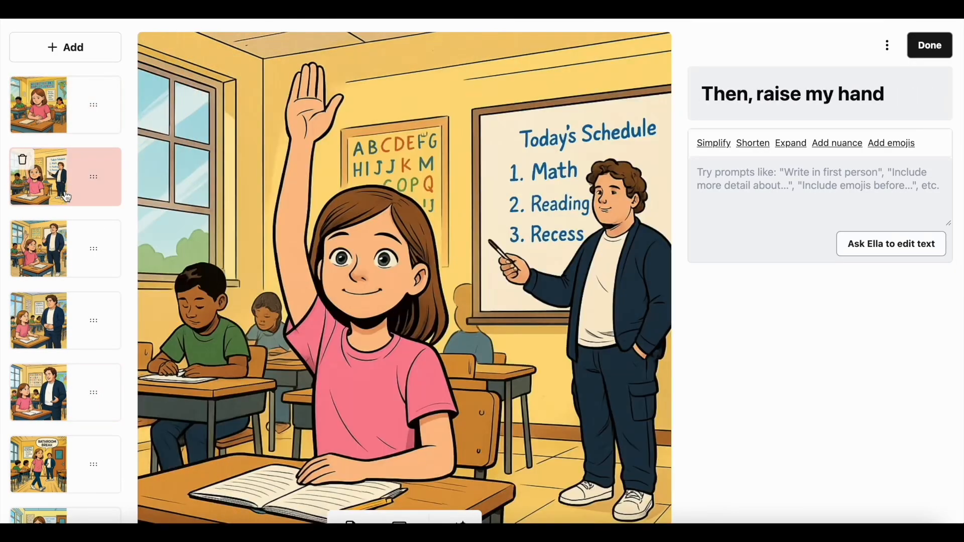
- Review the restyled images from the third through the last schedule step, finish editing and close the schedule
left_click(65, 240)
scroll(63, 251, "down", 1)
left_click(60, 261)
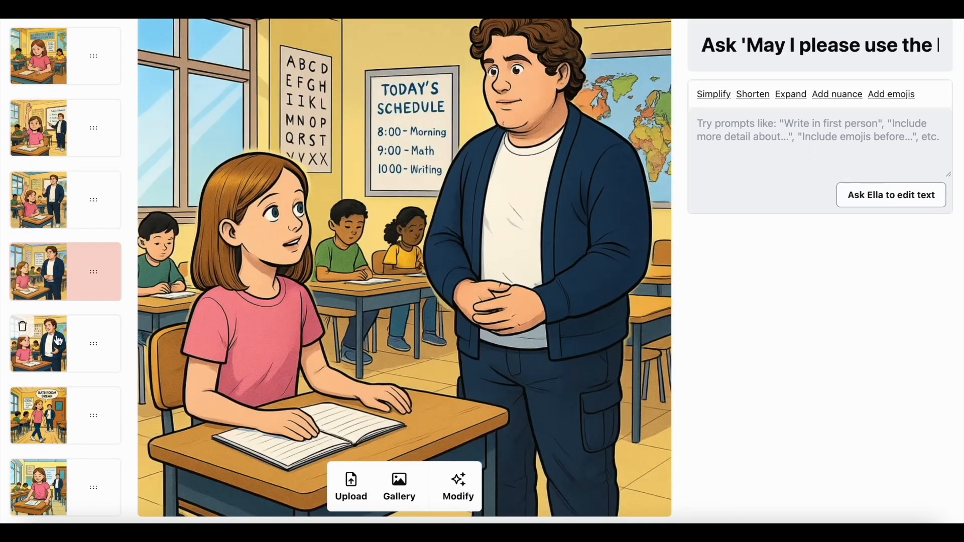
left_click(55, 351)
left_click(51, 417)
left_click(49, 486)
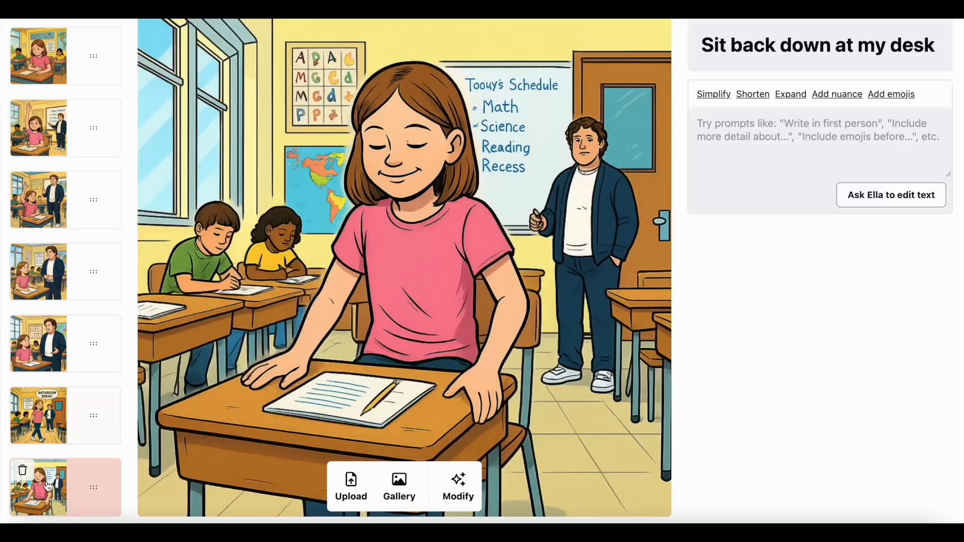
scroll(50, 479, "up", 1)
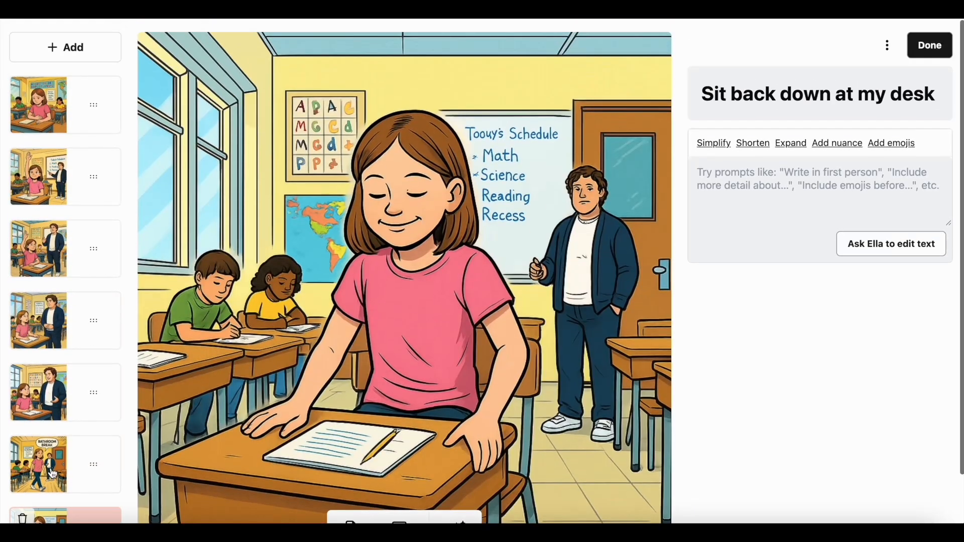
left_click(941, 48)
left_click(931, 51)
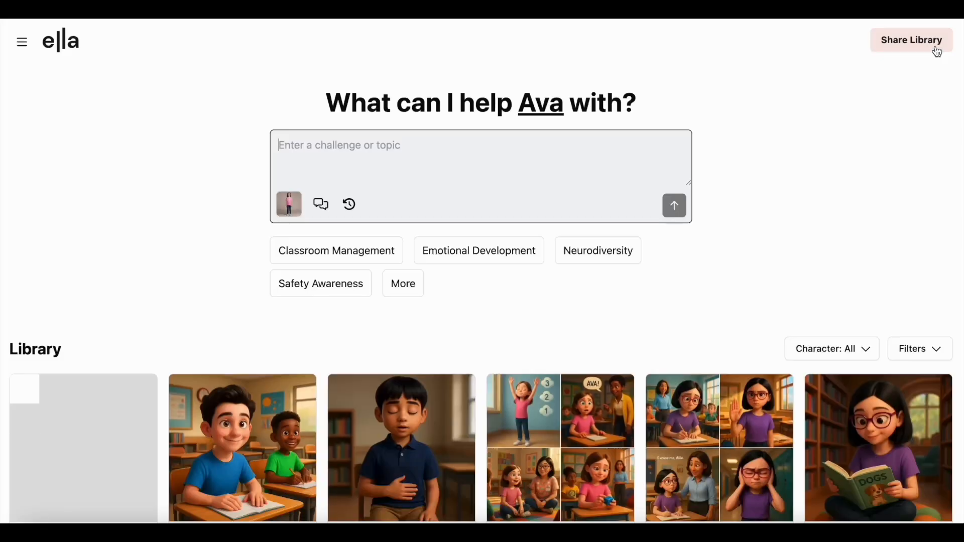
- Generate resource ideas for the topic "Safe hallway walking" and start the "Steps for hallway walking" schedule
left_click(359, 146)
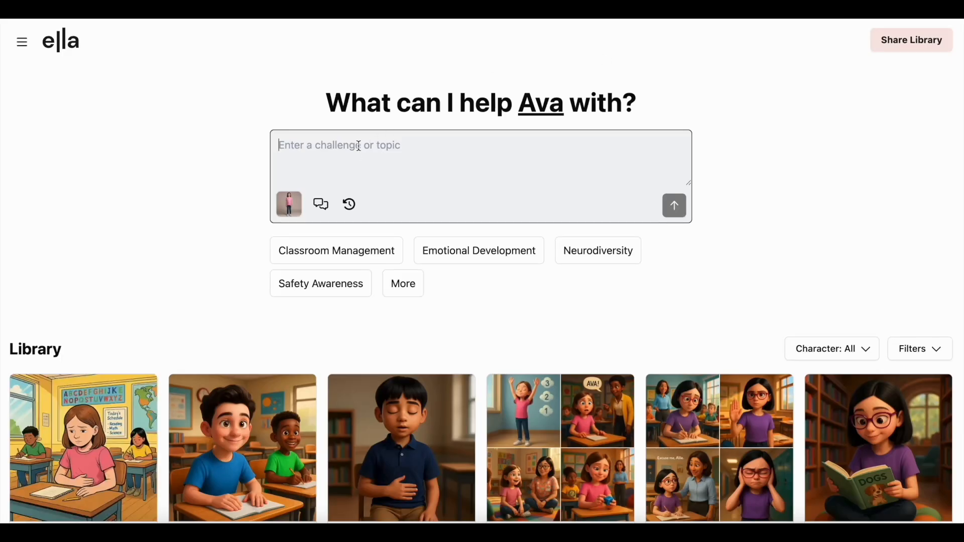
type("Safe hall")
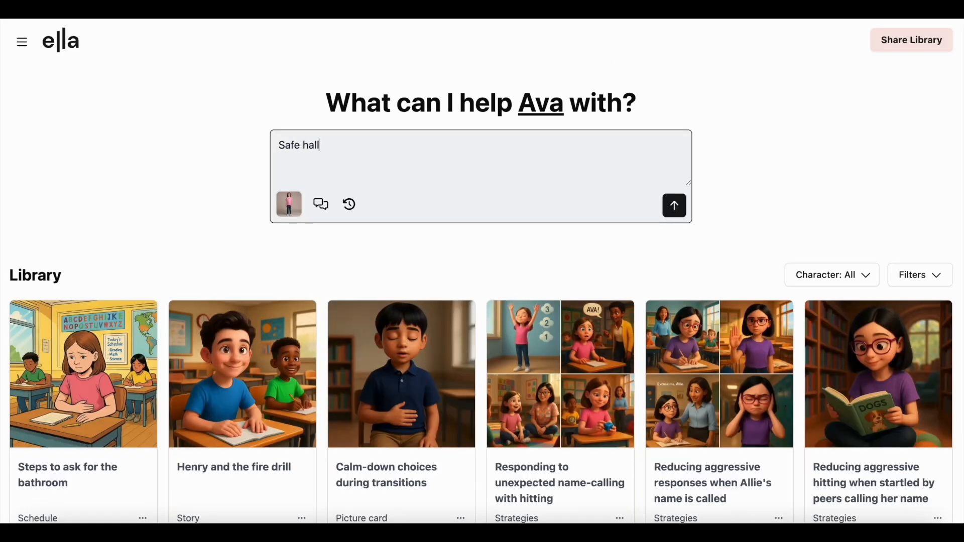
type("way walking")
left_click(683, 211)
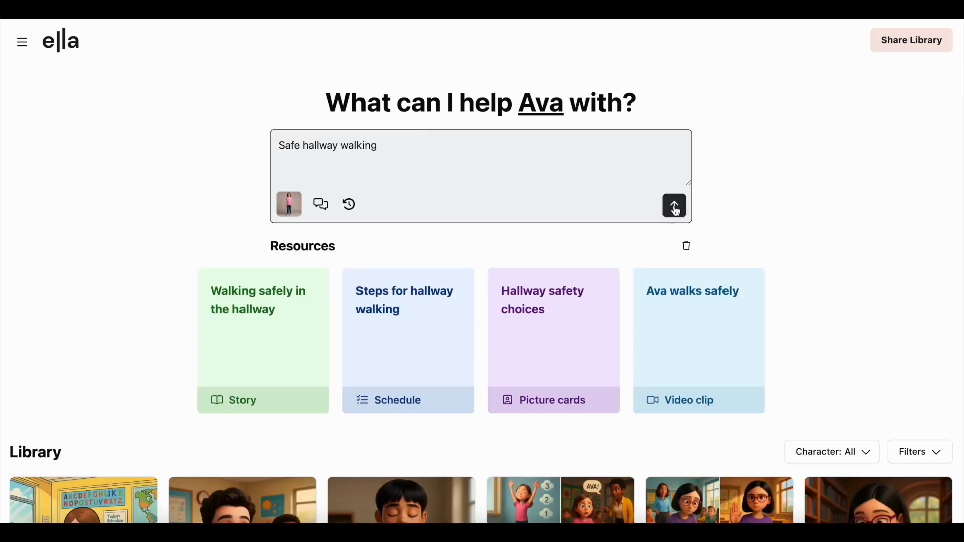
left_click(451, 339)
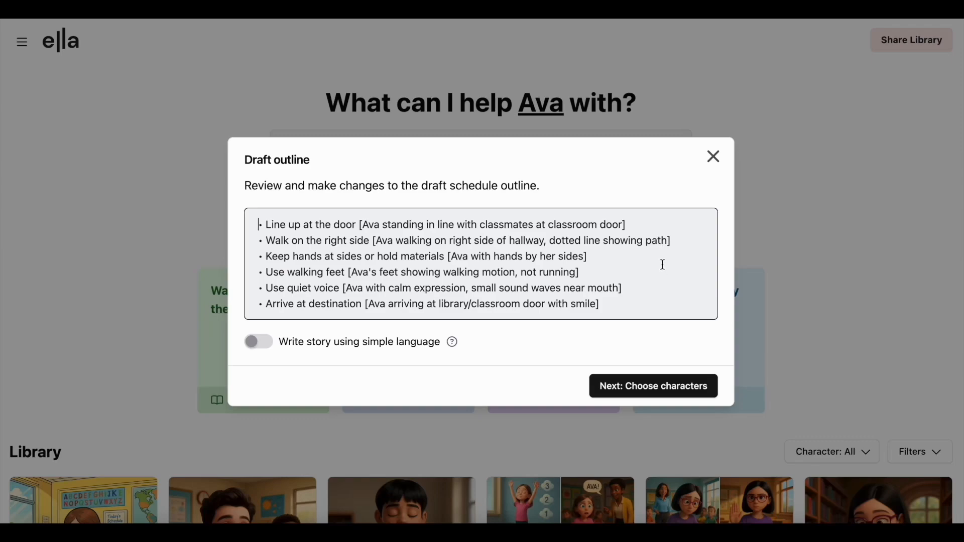
- In the draft outline, delete the "Line up at the door" line and change the arrival image's location to "the bathroom"
left_click_drag(639, 225, 282, 209)
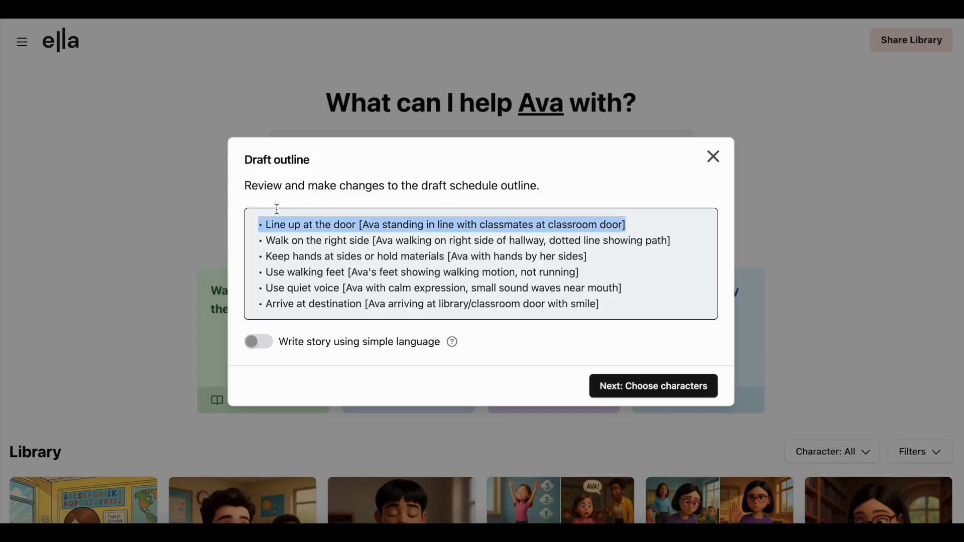
key("BackSpace")
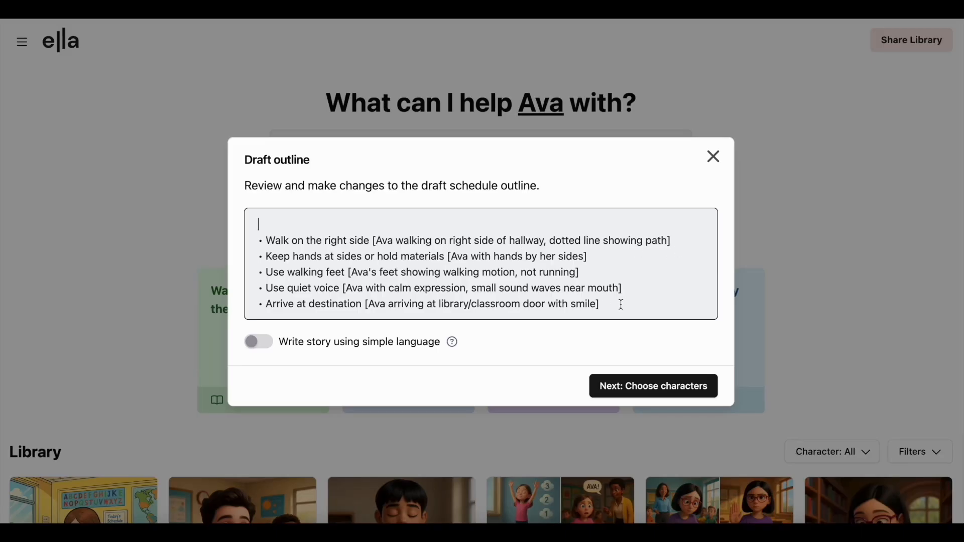
left_click_drag(437, 304, 544, 304)
type("the bathroom")
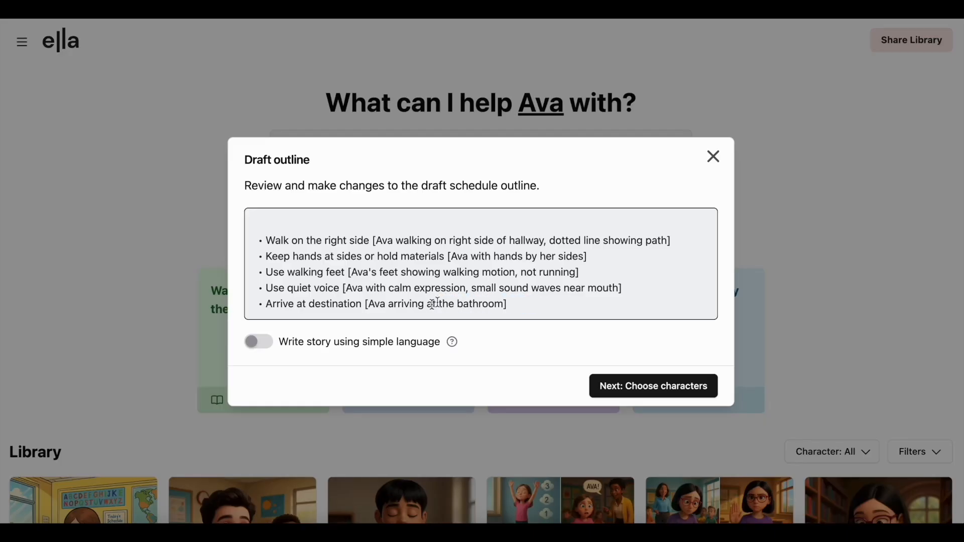
- Create the hallway walking schedule in the Comic visual style without adding any characters
left_click(614, 386)
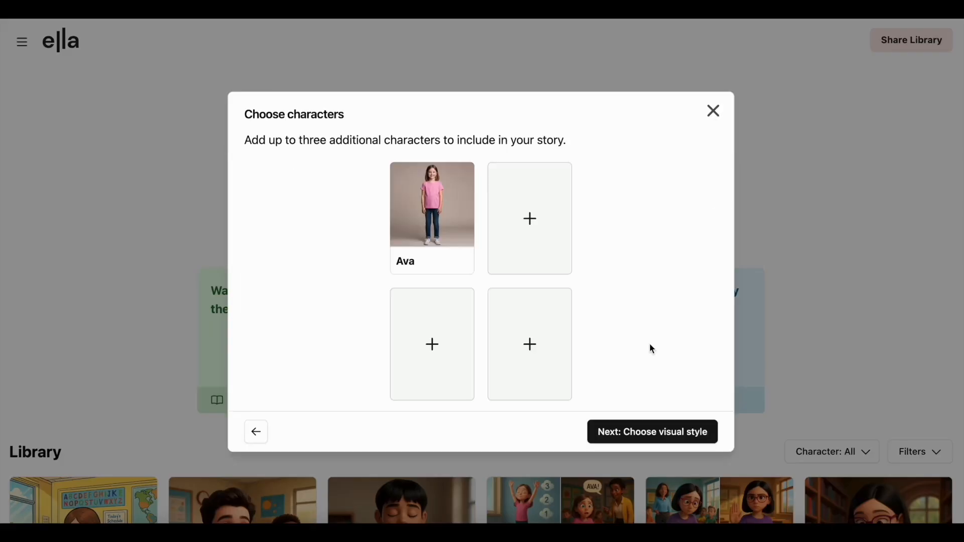
left_click(673, 444)
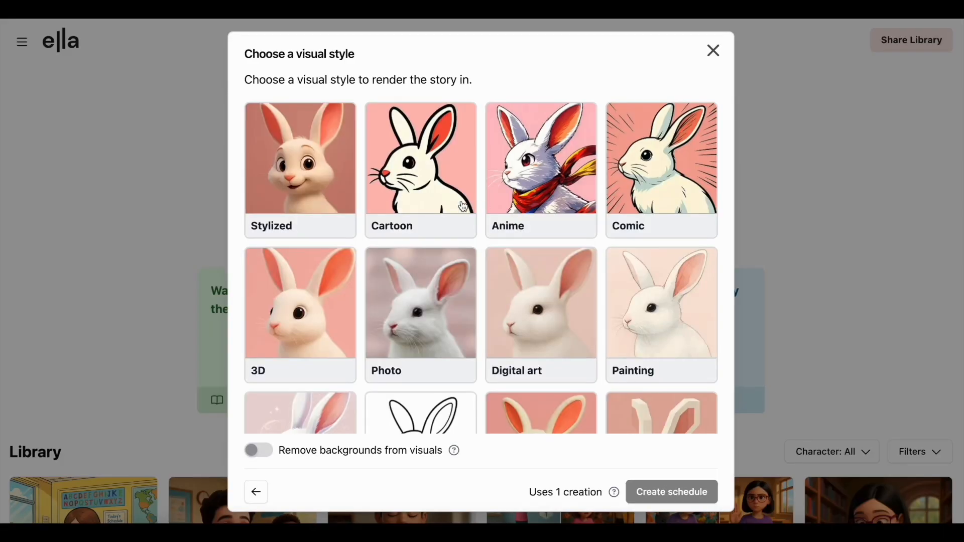
left_click(644, 170)
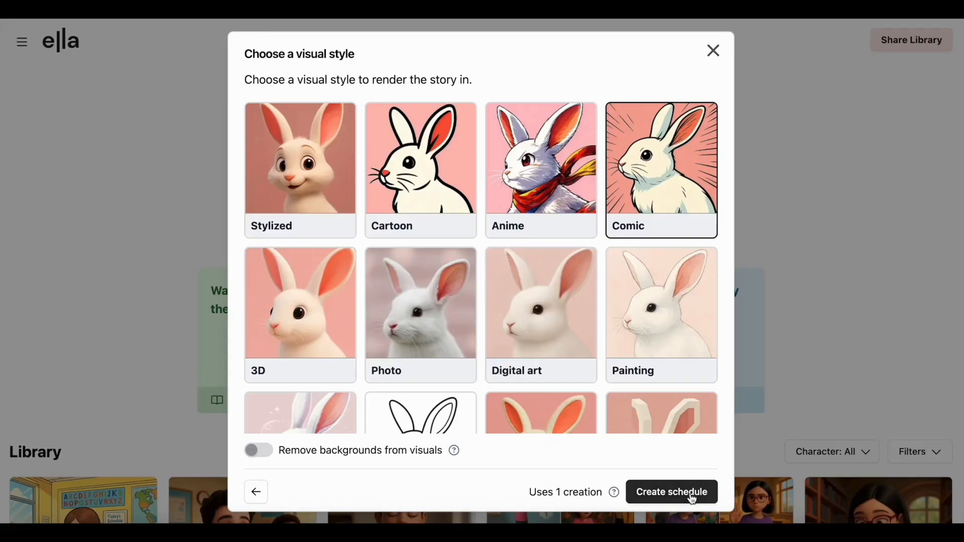
left_click(672, 492)
- Open the "Steps for hallway walking" schedule from the library, check its images and captions, and close it
scroll(692, 499, "down", 2)
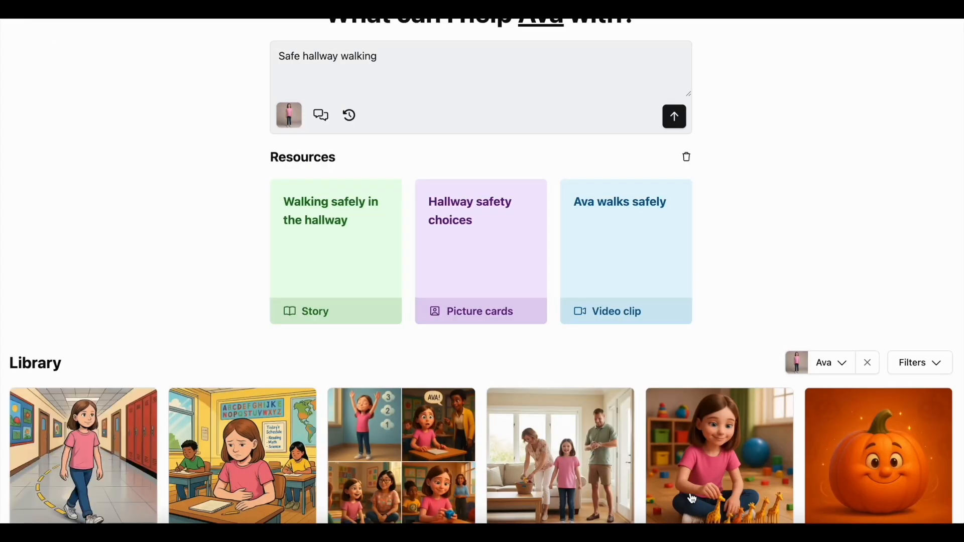
scroll(692, 498, "down", 2)
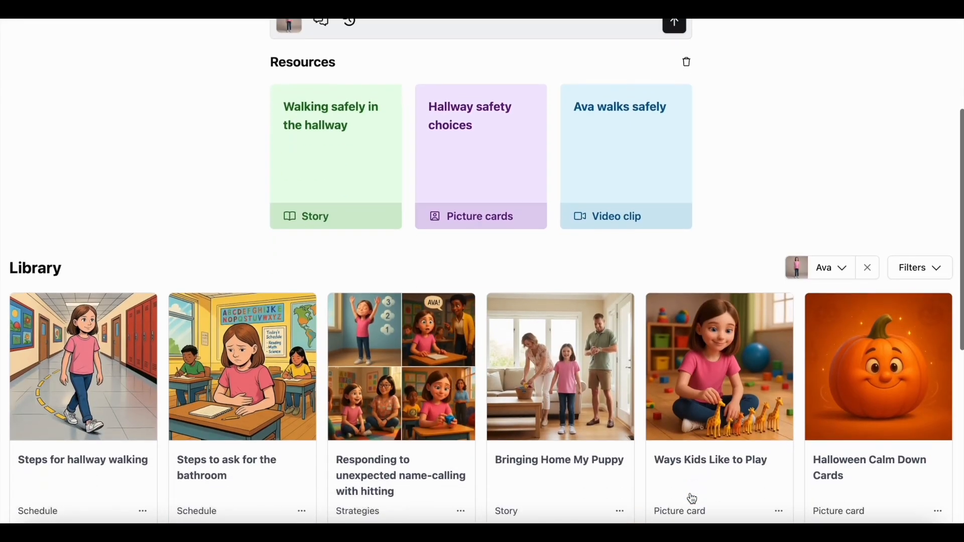
left_click(64, 392)
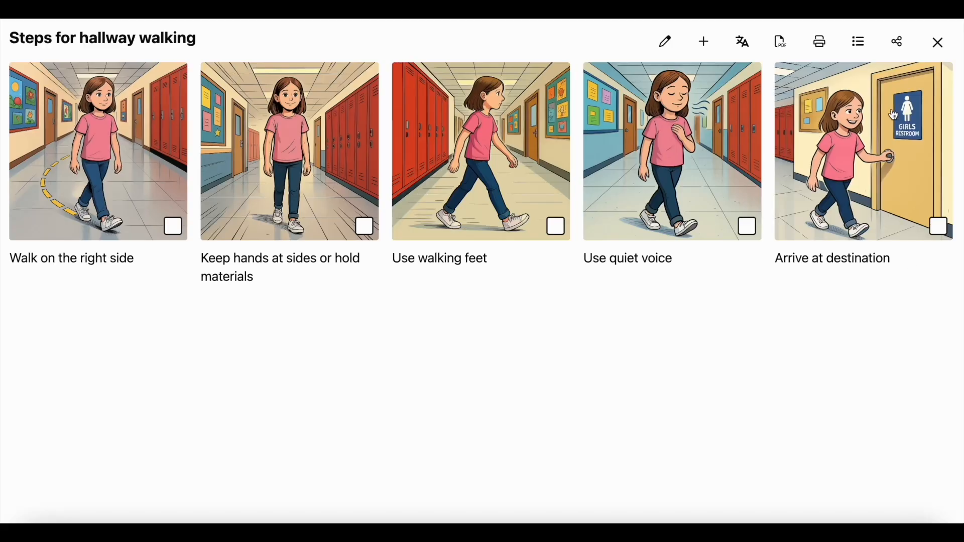
left_click(939, 44)
left_click(932, 50)
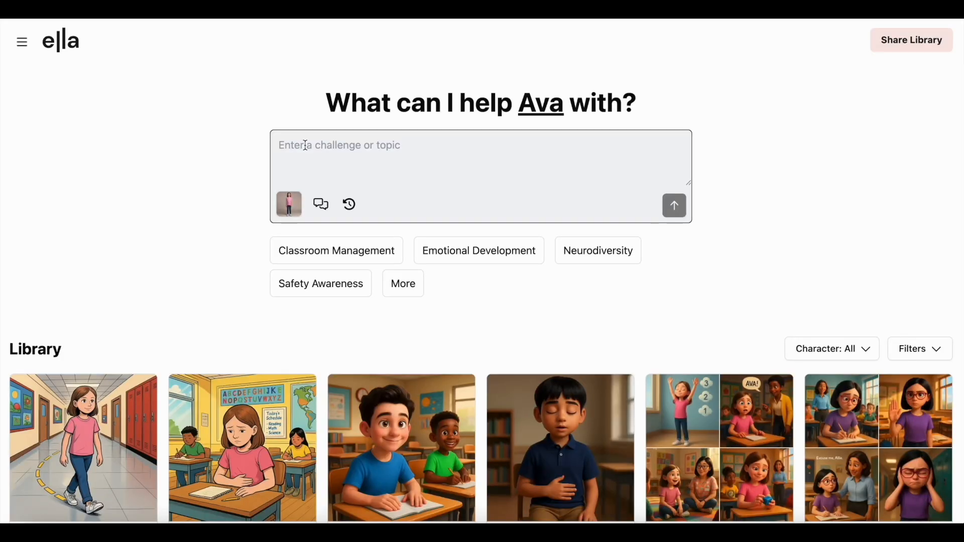
- Generate resources for "handwashing" with the step-by-step washing process as the goal, and start the "How to wash my hands" schedule
type("handwashing")
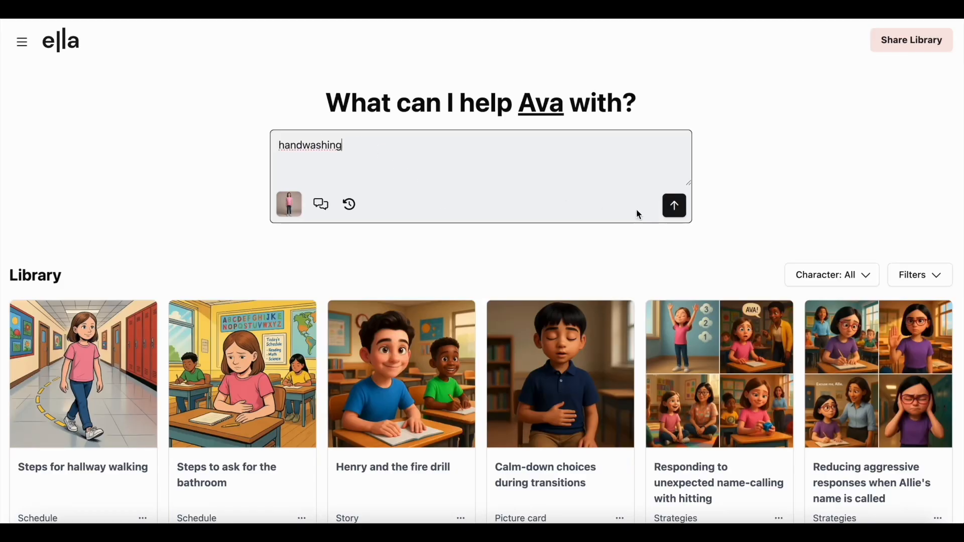
left_click(675, 207)
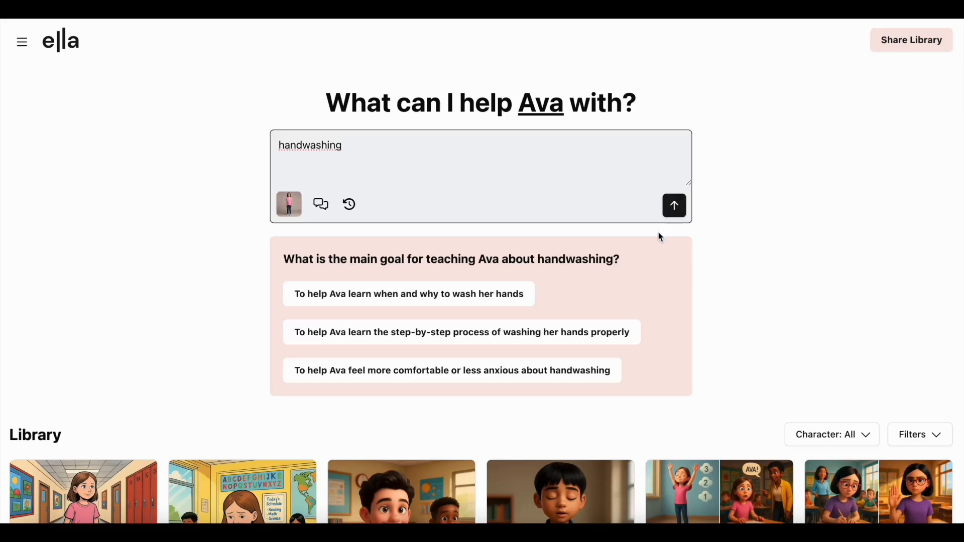
left_click(551, 341)
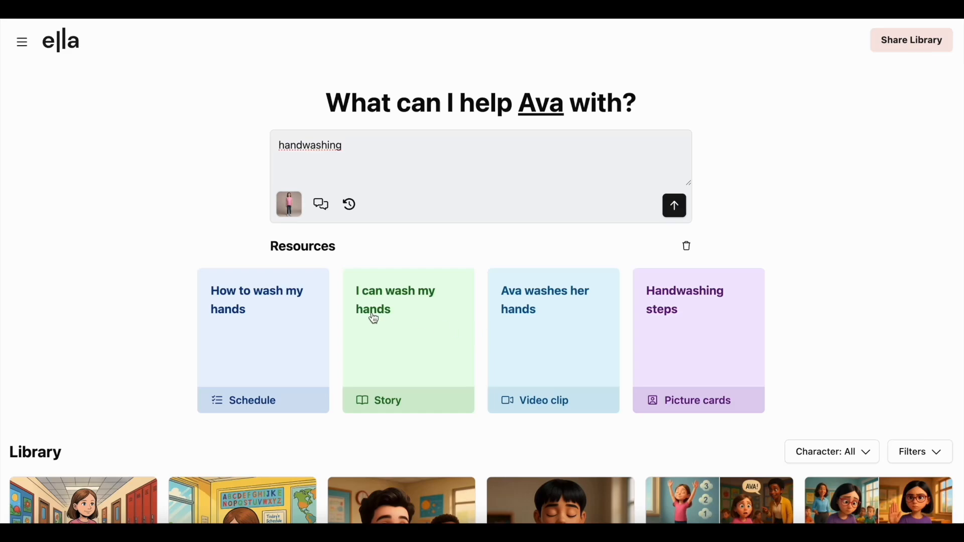
left_click(262, 348)
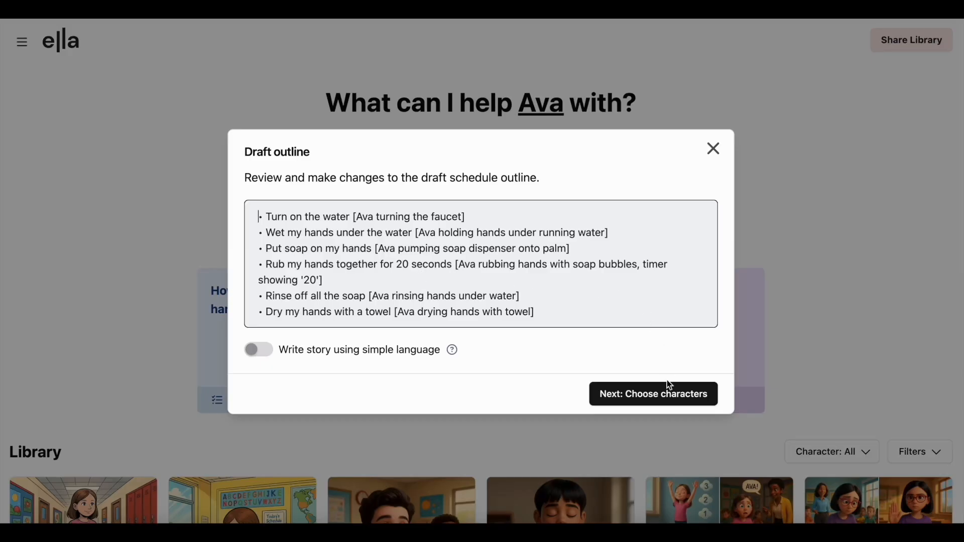
- Create the handwashing schedule from the unchanged outline in the Comic visual style, without adding characters
left_click(664, 397)
left_click(666, 433)
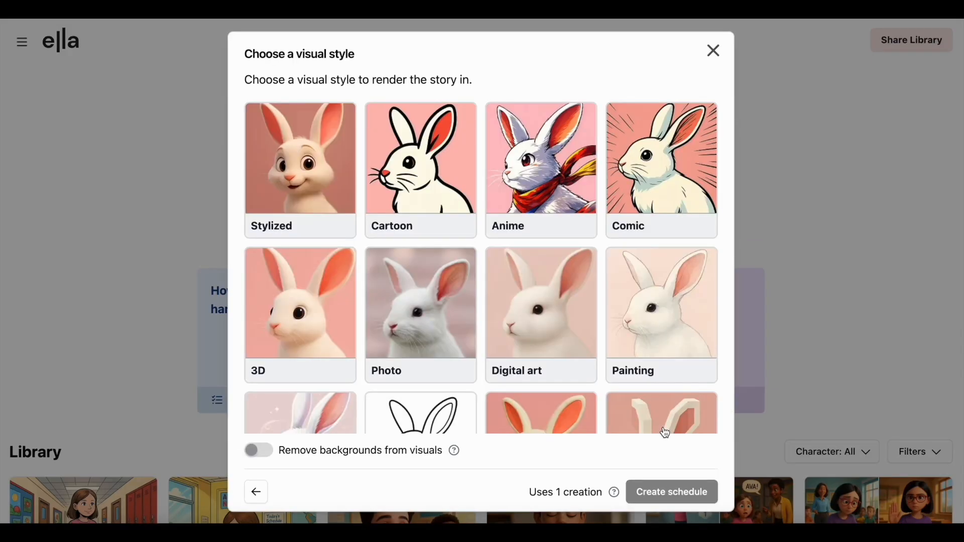
left_click(655, 202)
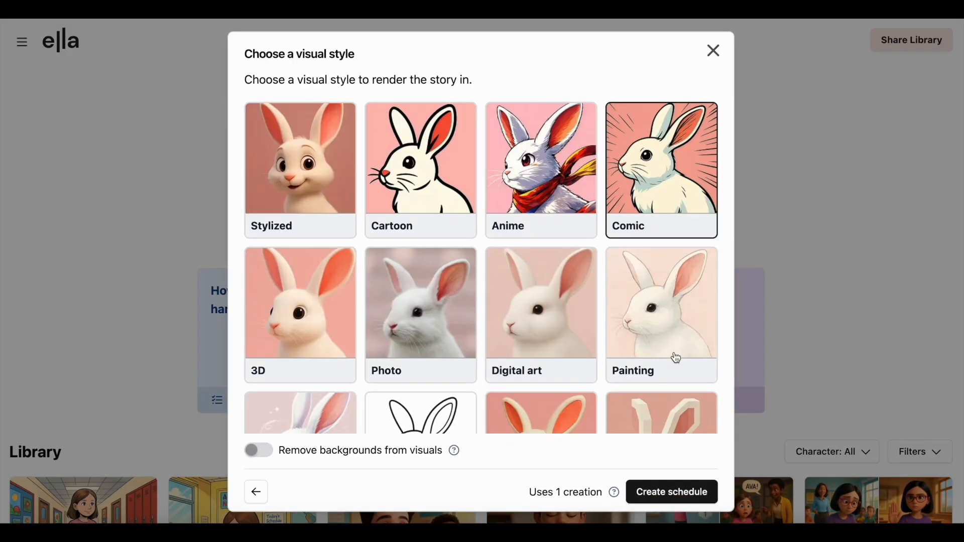
left_click(673, 493)
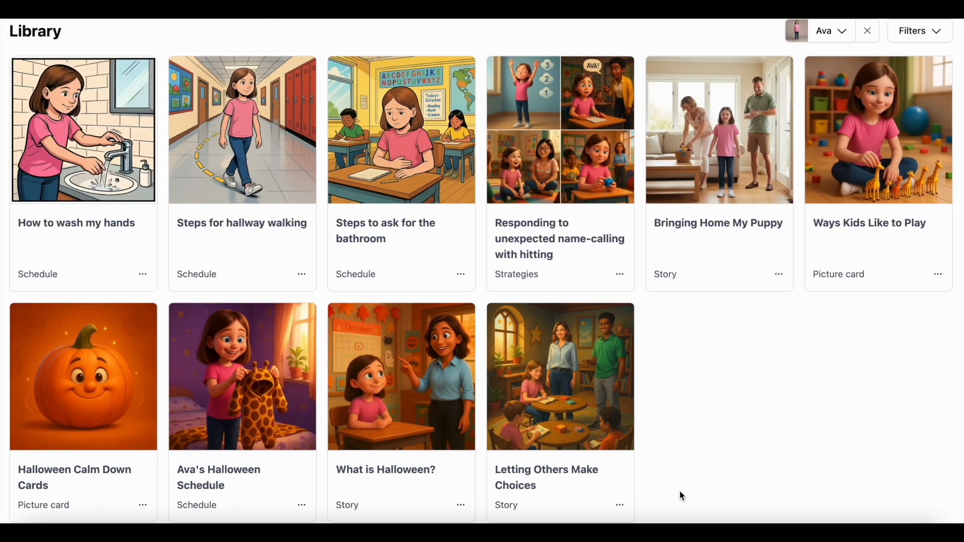
- Open the "How to wash my hands" schedule and save it as a PDF in Portrait orientation with 2 columns
left_click(114, 186)
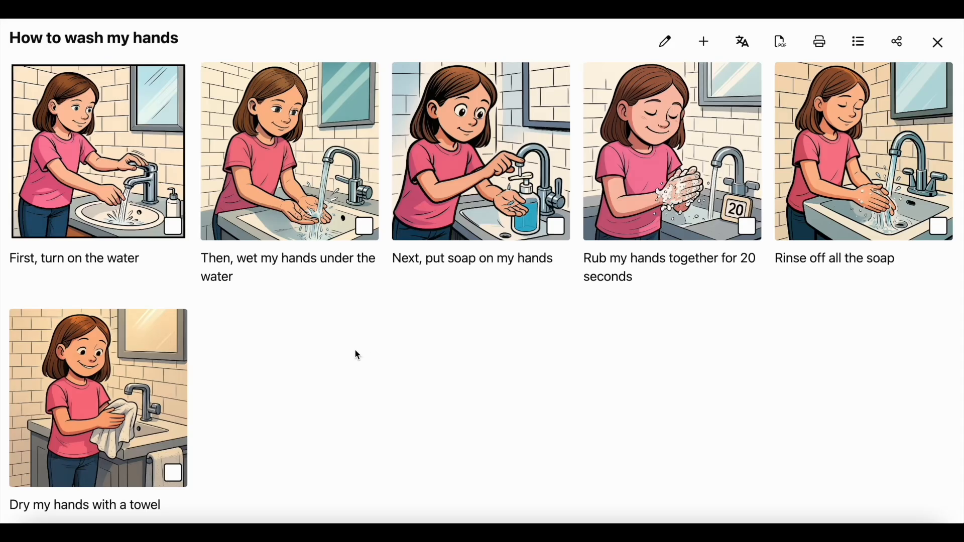
left_click(782, 44)
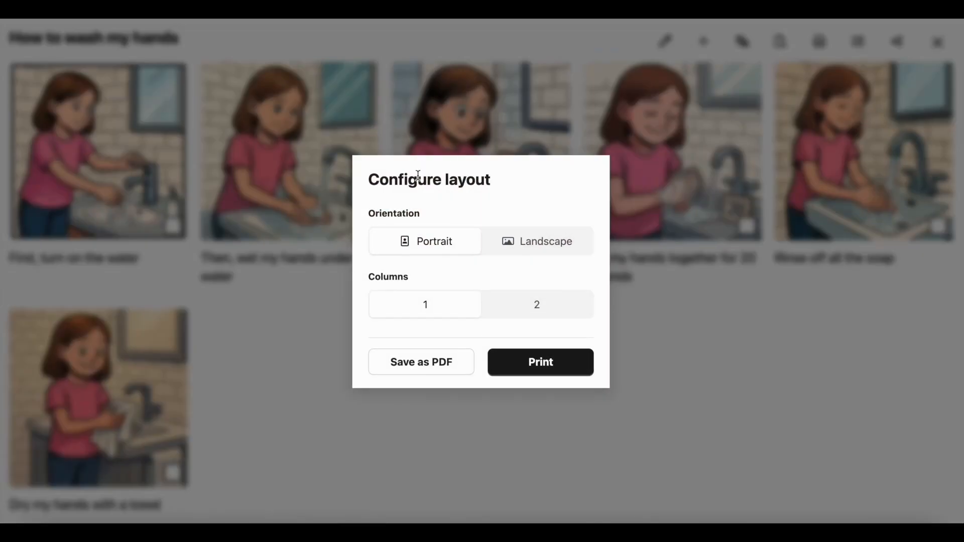
left_click(533, 305)
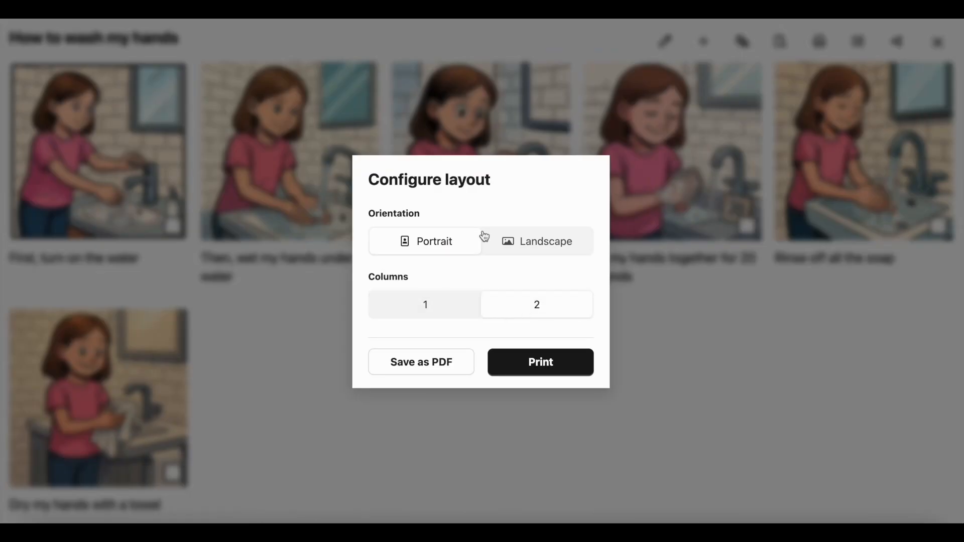
left_click(525, 241)
left_click(439, 247)
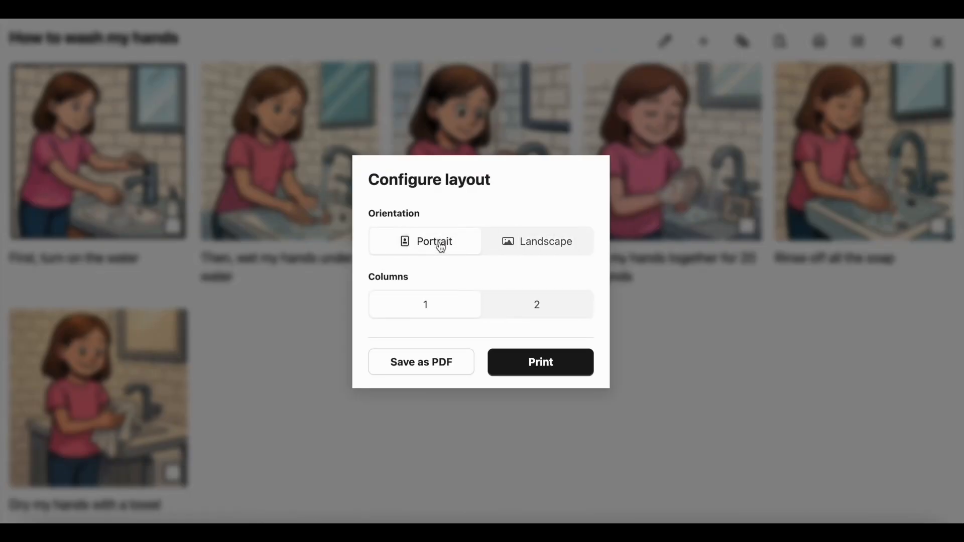
left_click(523, 306)
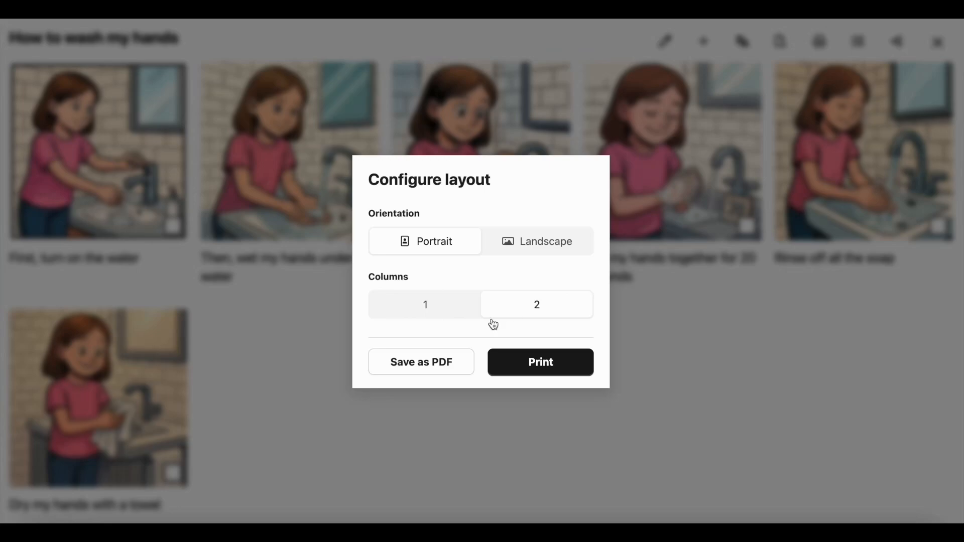
left_click(433, 369)
- Save the handwashing schedule as another PDF in Landscape orientation with 4 columns
left_click(525, 251)
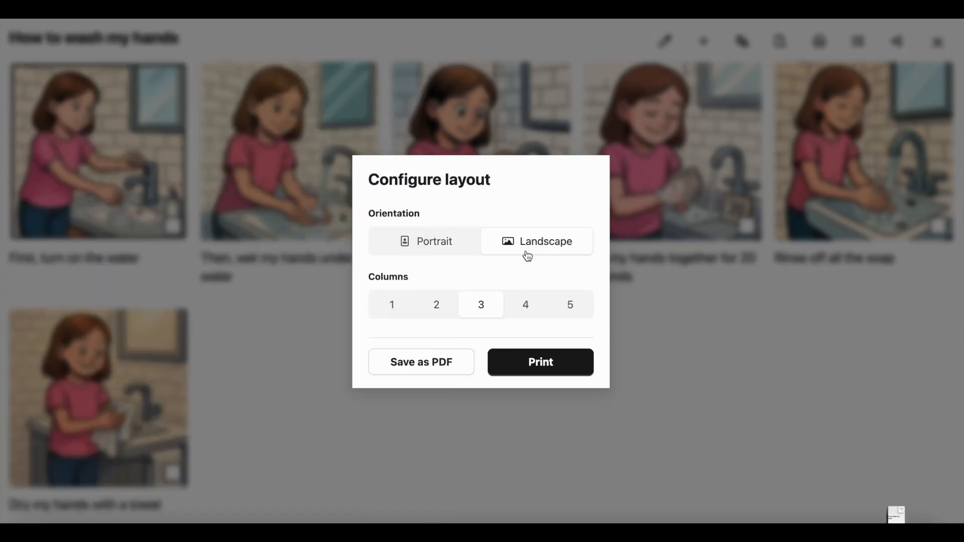
left_click(536, 310)
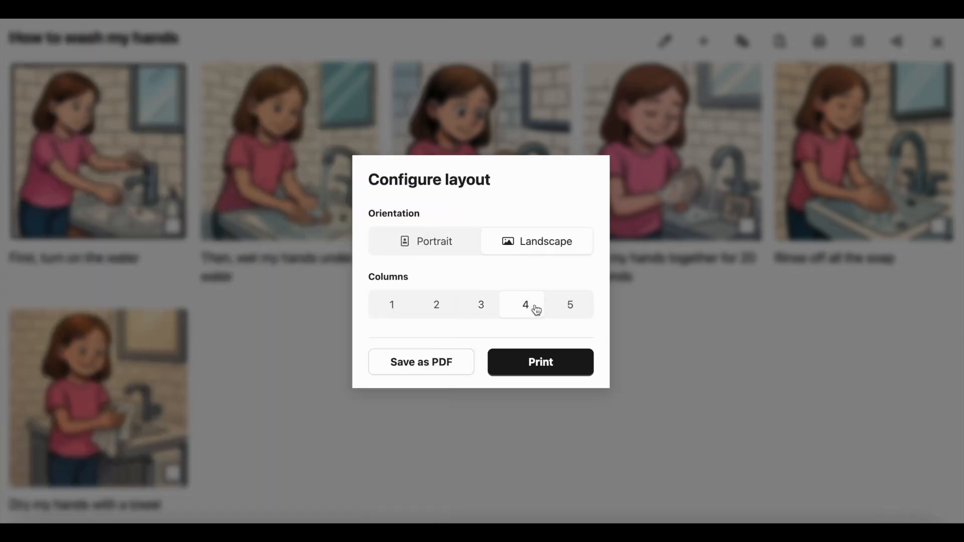
left_click(441, 367)
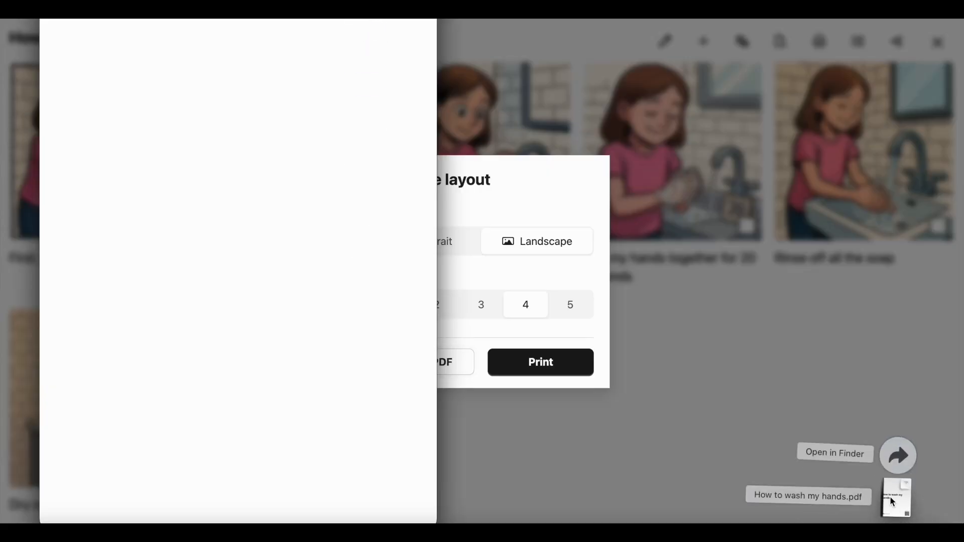
- Open the downloaded "How to wash my hands.pdf" and look through its pages
left_click(890, 496)
scroll(512, 407, "down", 15)
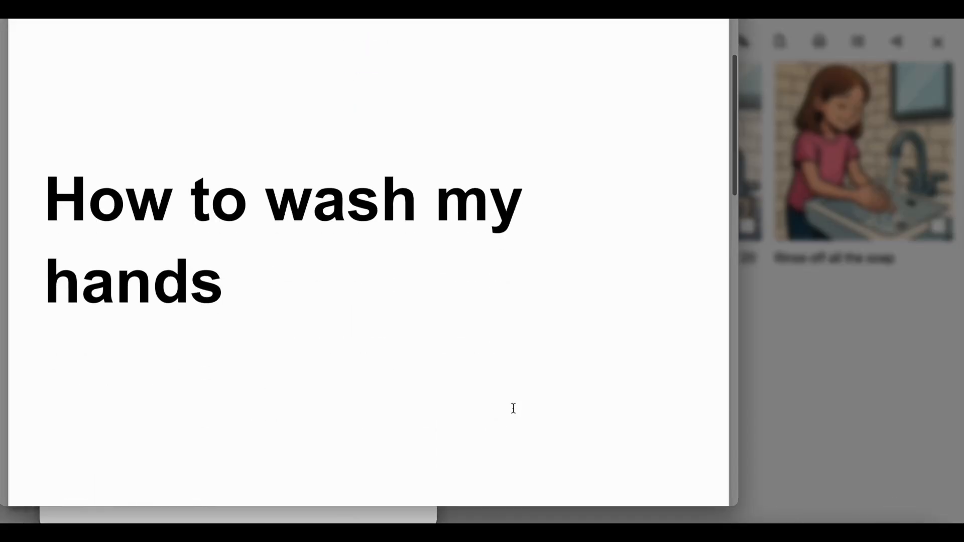
scroll(512, 405, "down", 5)
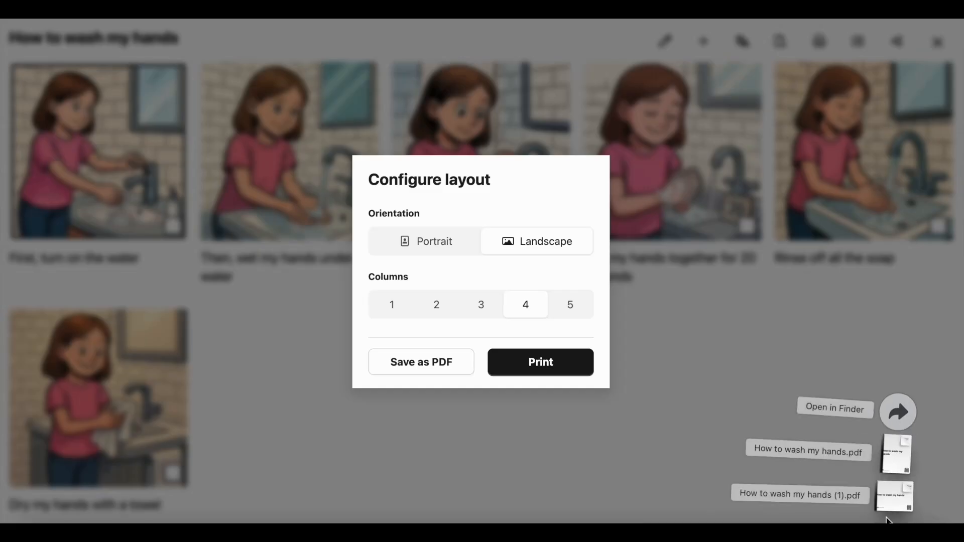
- Open the downloaded "How to wash my hands (1).pdf" and look through its landscape pages
left_click(891, 494)
scroll(670, 332, "down", 10)
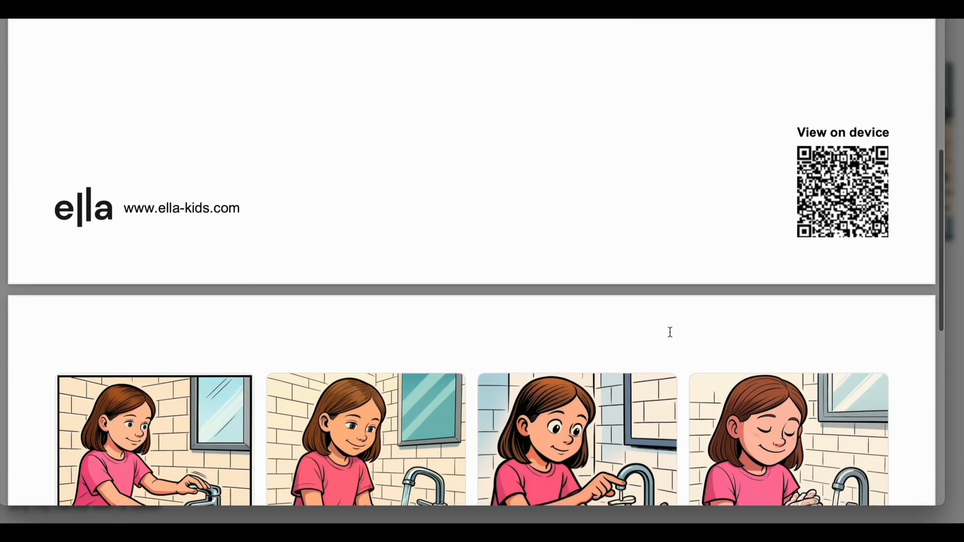
scroll(670, 333, "down", 5)
scroll(670, 333, "up", 8)
scroll(670, 332, "up", 8)
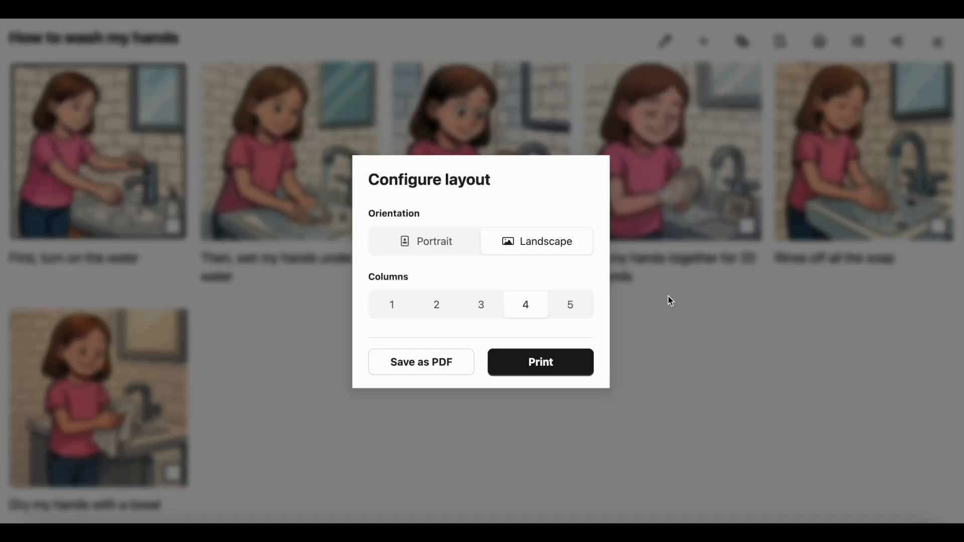
- Dismiss the layout configuration, copy the share link of the "How to wash my hands" schedule, and return to the library
left_click(663, 332)
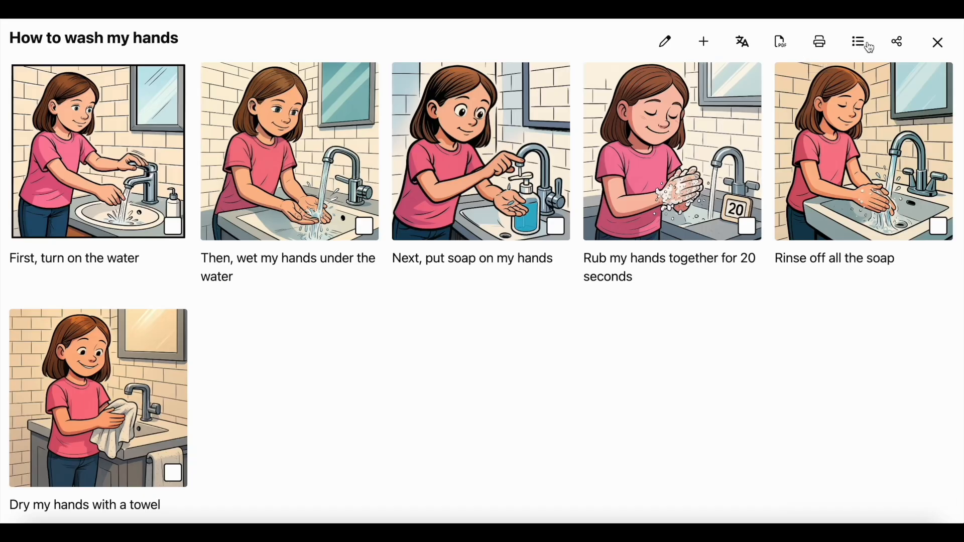
left_click(898, 45)
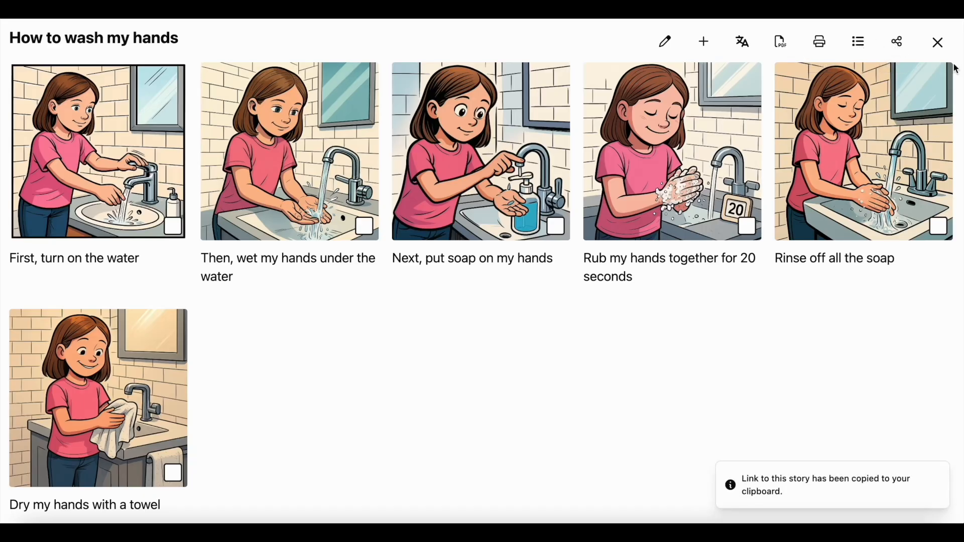
left_click(939, 44)
left_click(940, 48)
- Review the "Steps to ask for the bathroom", "Steps for hallway walking" and "How to wash my hands" schedules from the library
scroll(865, 104, "down", 3)
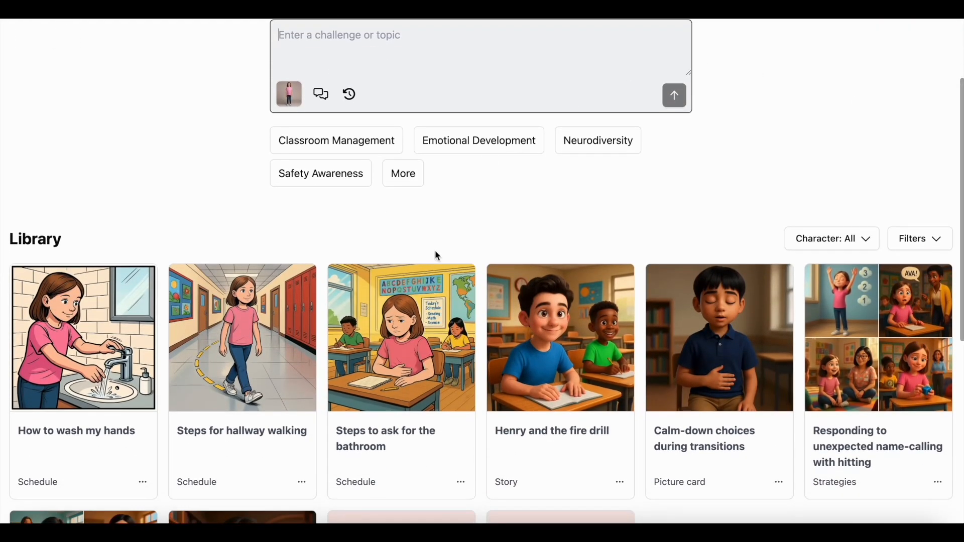
left_click(436, 352)
left_click(940, 45)
left_click(939, 48)
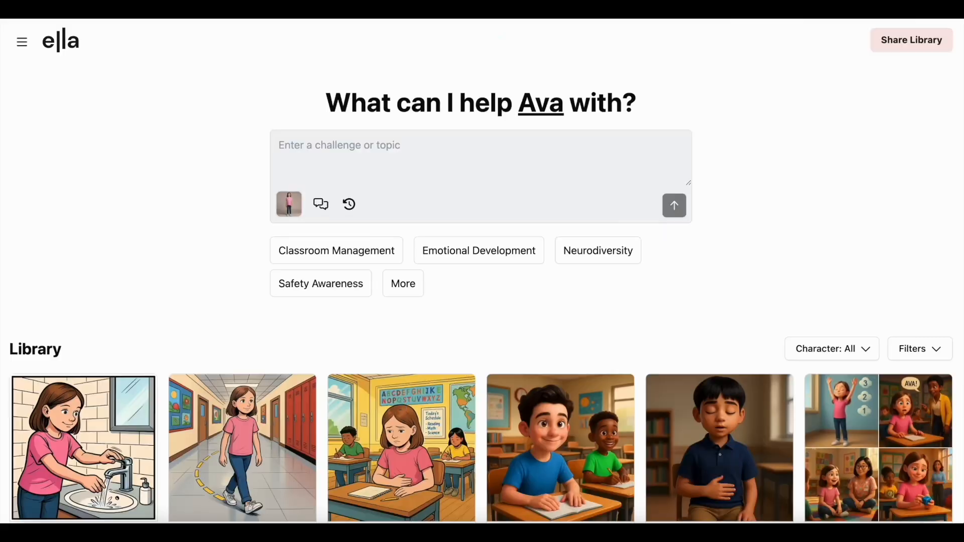
left_click(277, 460)
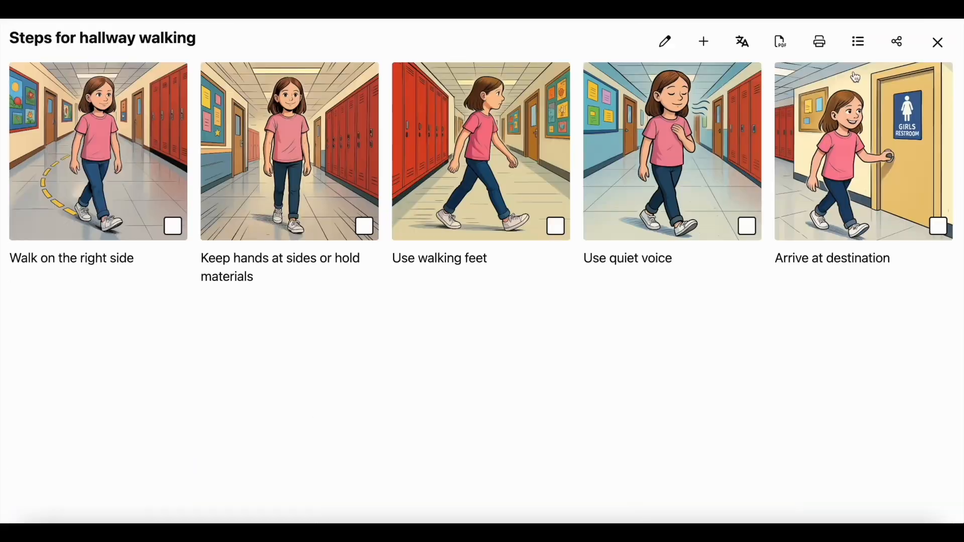
left_click(937, 48)
left_click(132, 436)
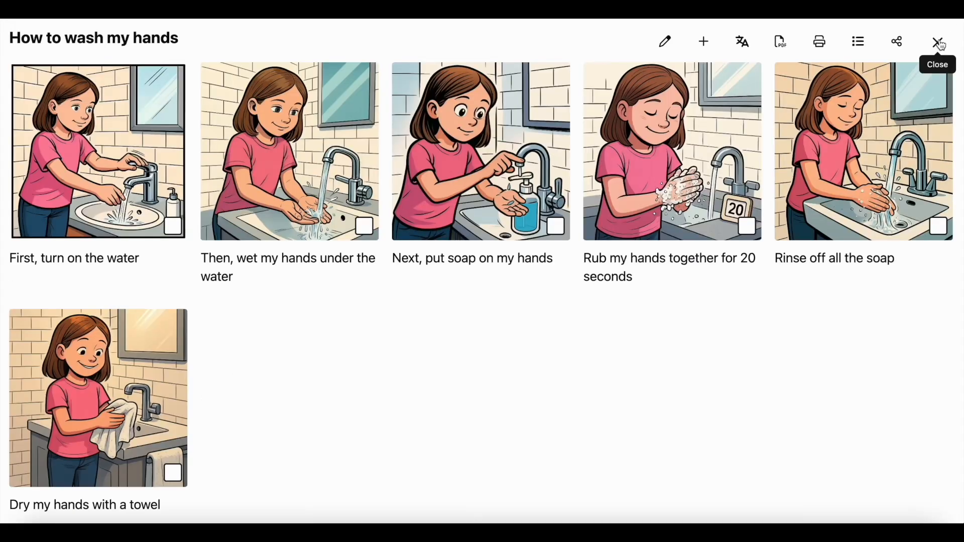
left_click(938, 41)
left_click(890, 85)
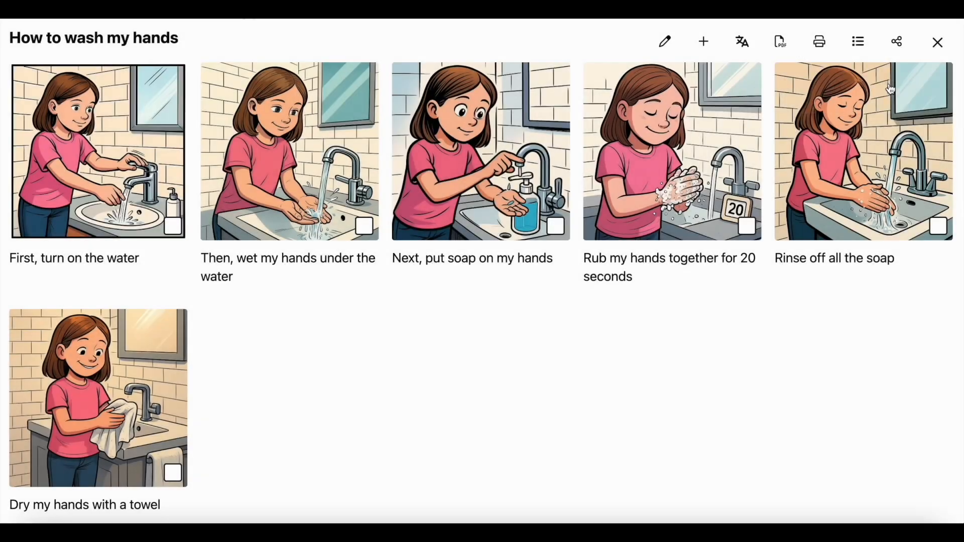